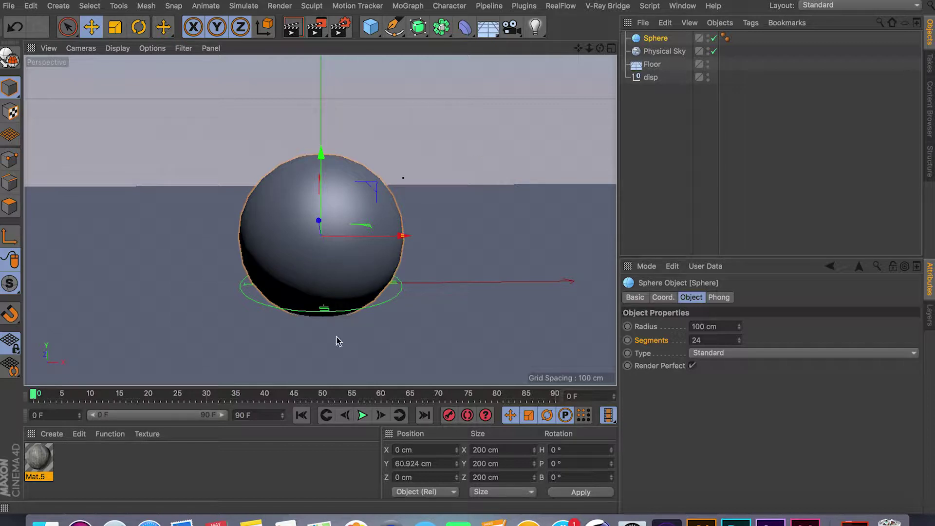
- Open Mat.5 in the Material Editor on its Displacement channel (-10% strength, -2 cm height)
double_click(38, 458)
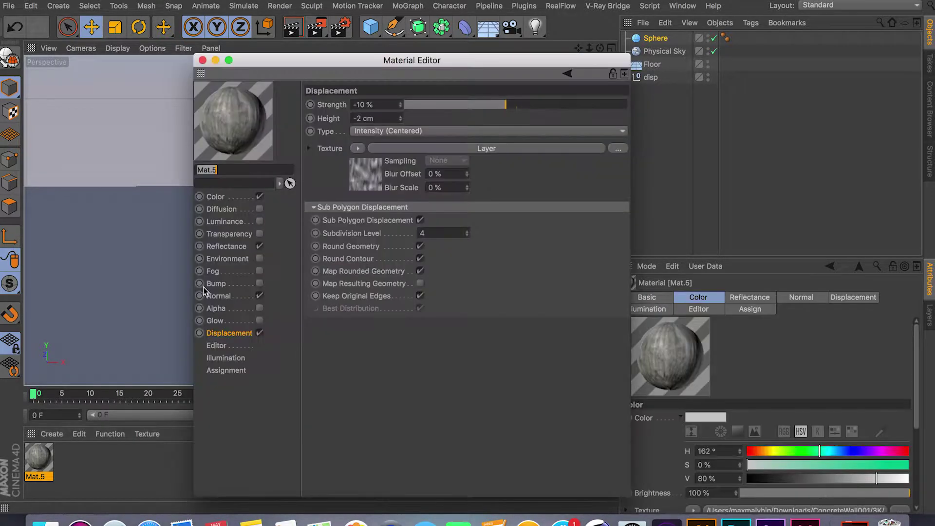
drag(430, 60, 495, 26)
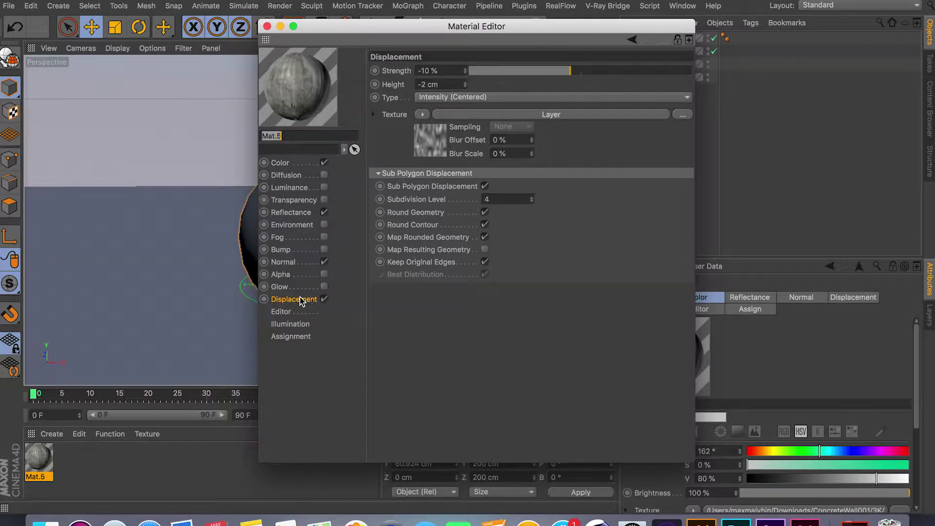
click(283, 276)
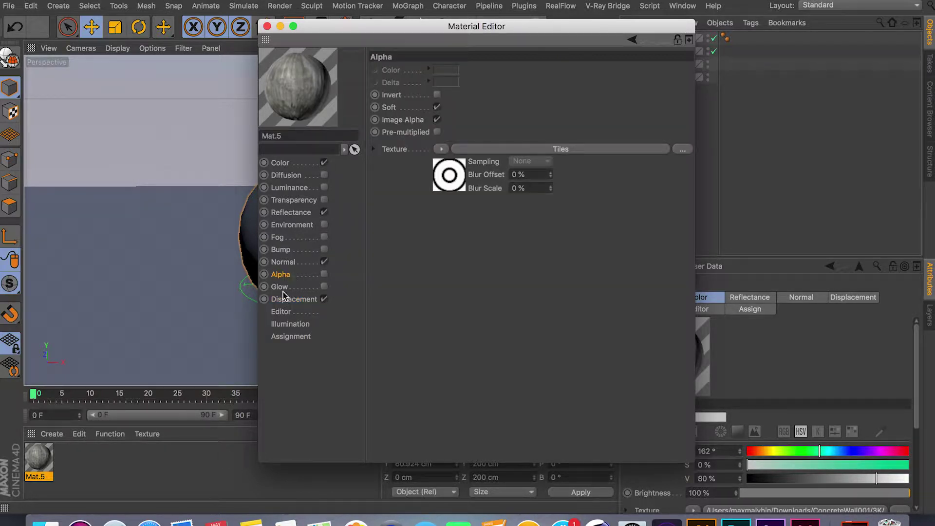
click(280, 288)
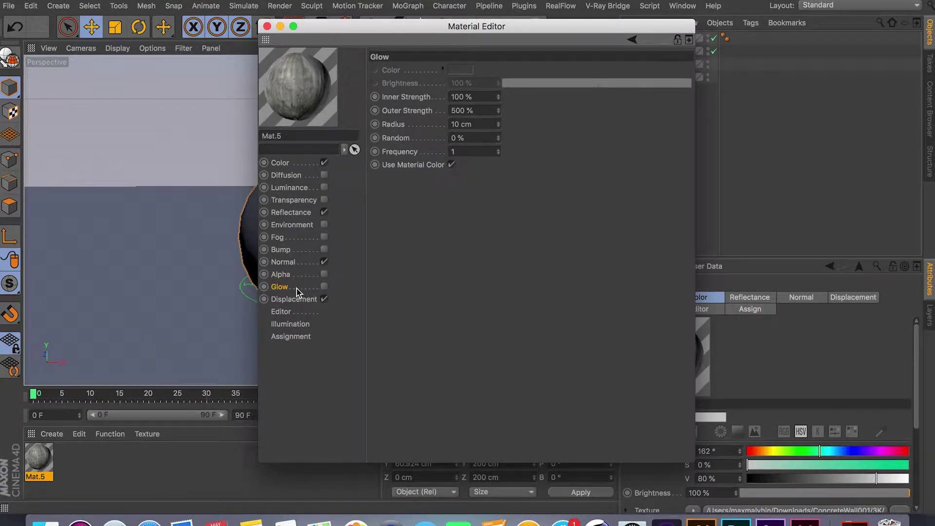
click(325, 288)
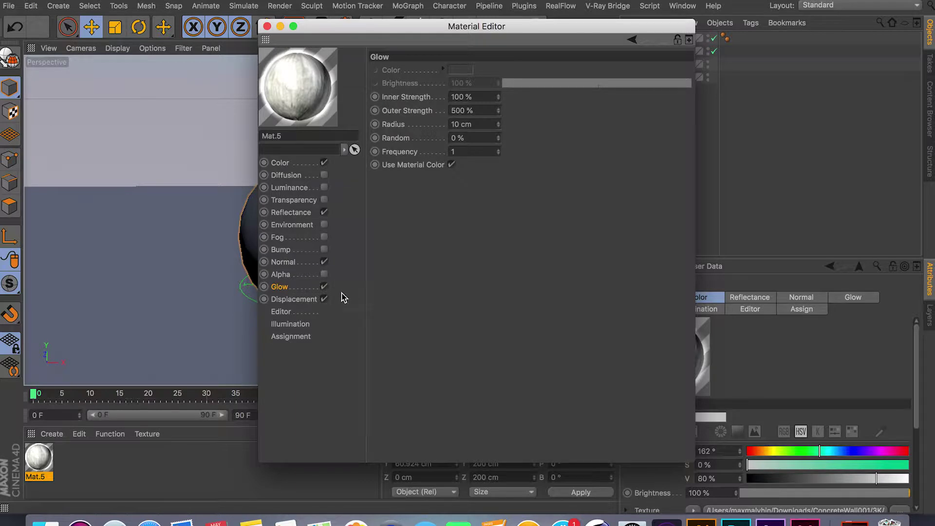
click(324, 287)
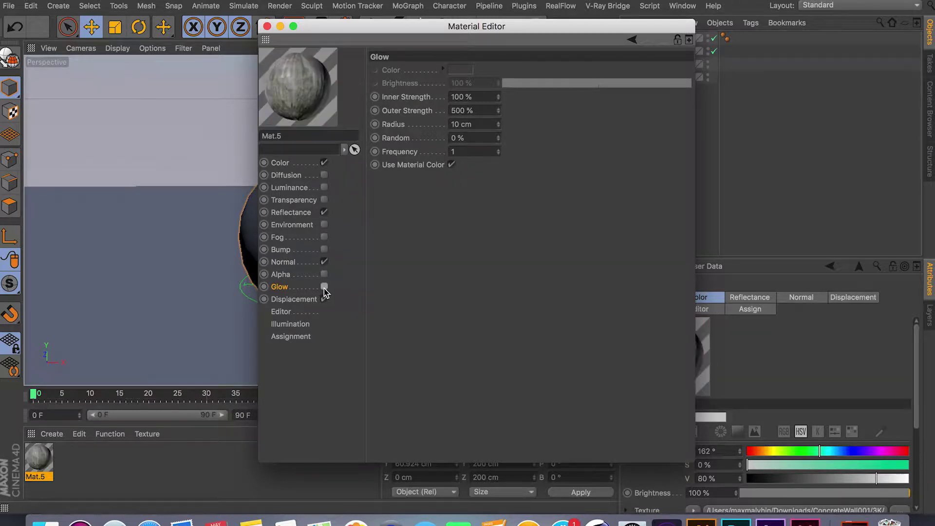
click(312, 301)
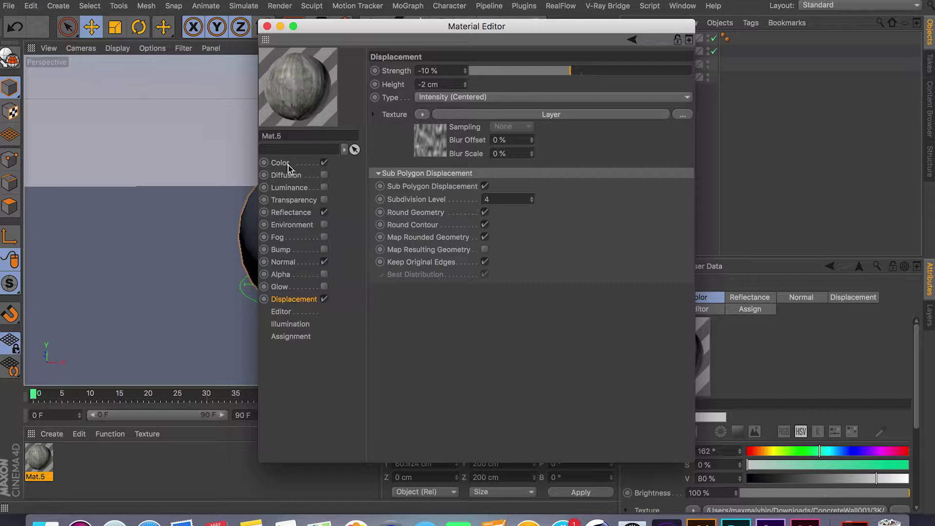
drag(371, 26, 405, 26)
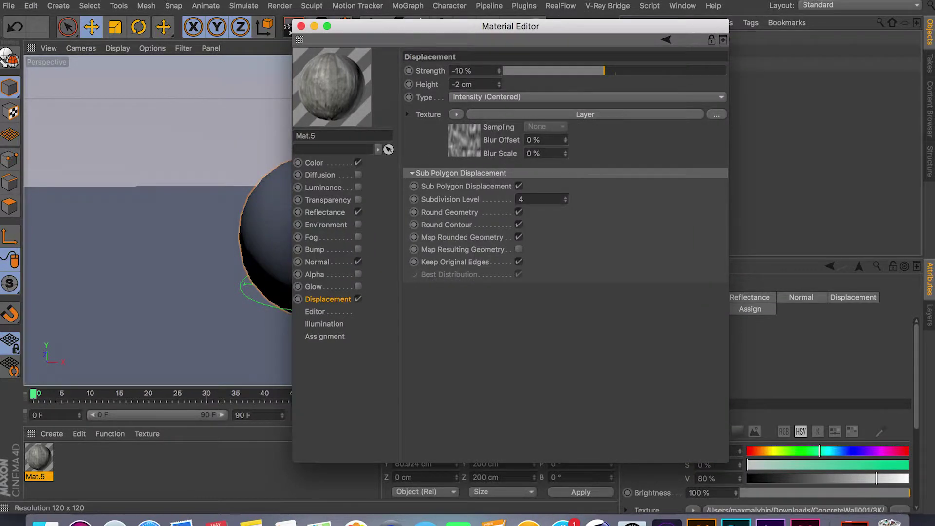
- Pop the Mat.5 preview into its own window, enlarge it and place it beside the viewport
right_click(341, 63)
click(379, 16)
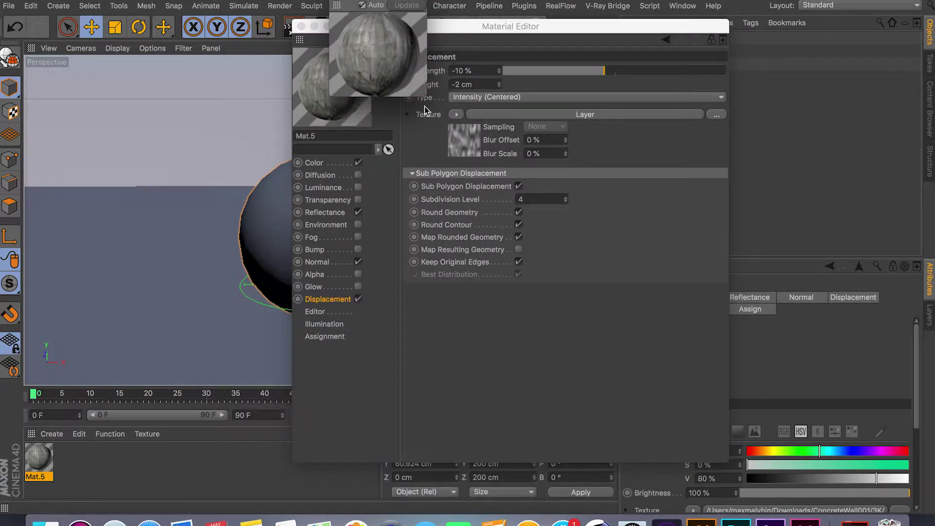
drag(427, 96, 633, 280)
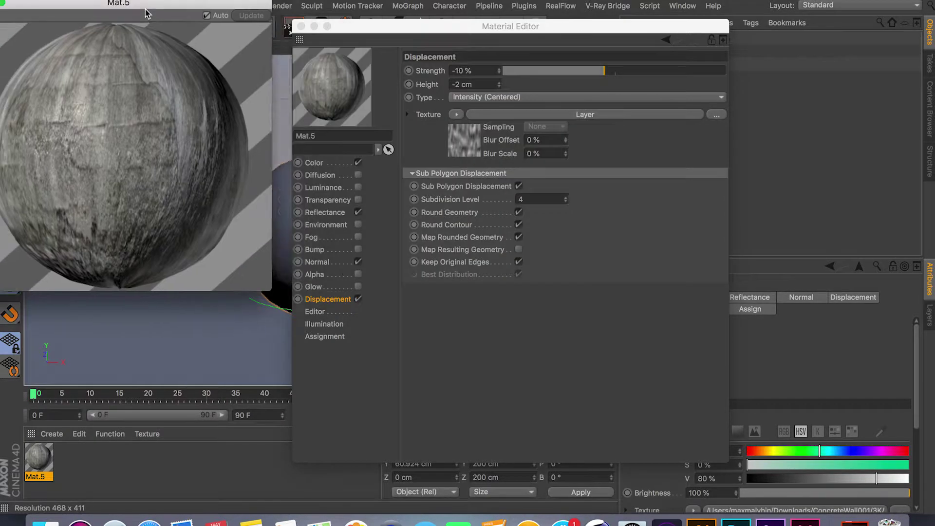
drag(502, 22, 561, 32)
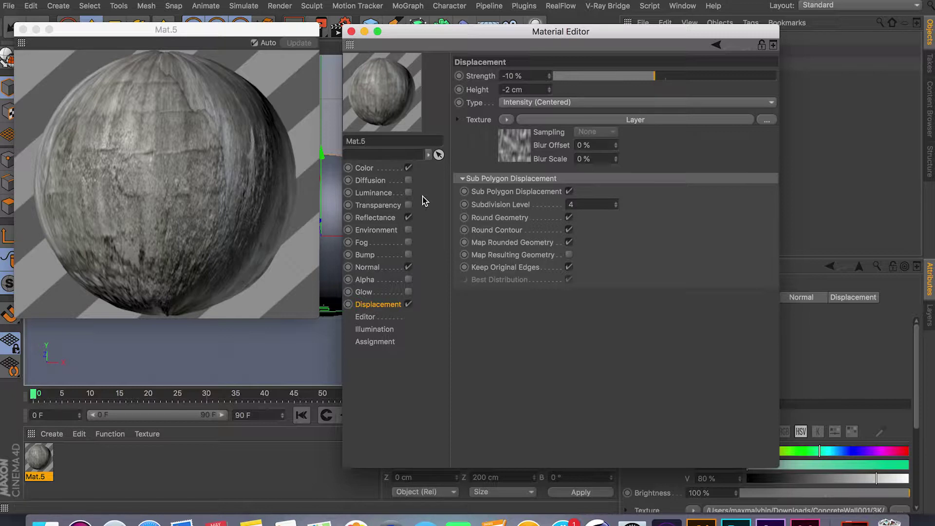
- Review Mat.5's Color, Reflectance, Normal and Displacement channels in the enlarged preview
click(372, 169)
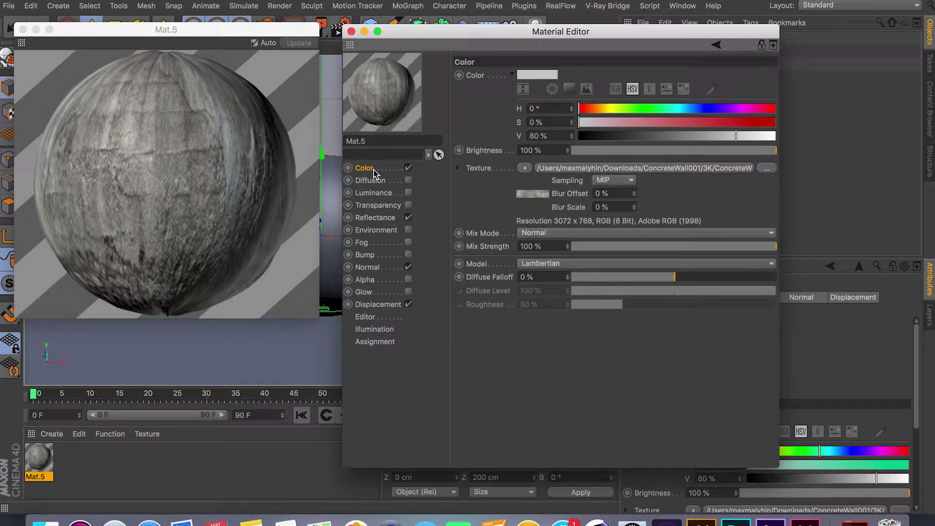
click(378, 218)
click(374, 271)
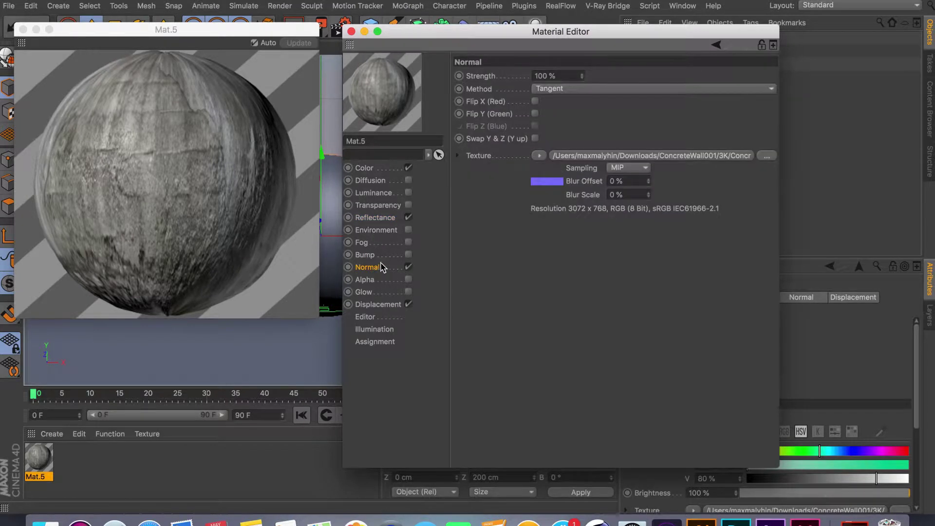
click(366, 169)
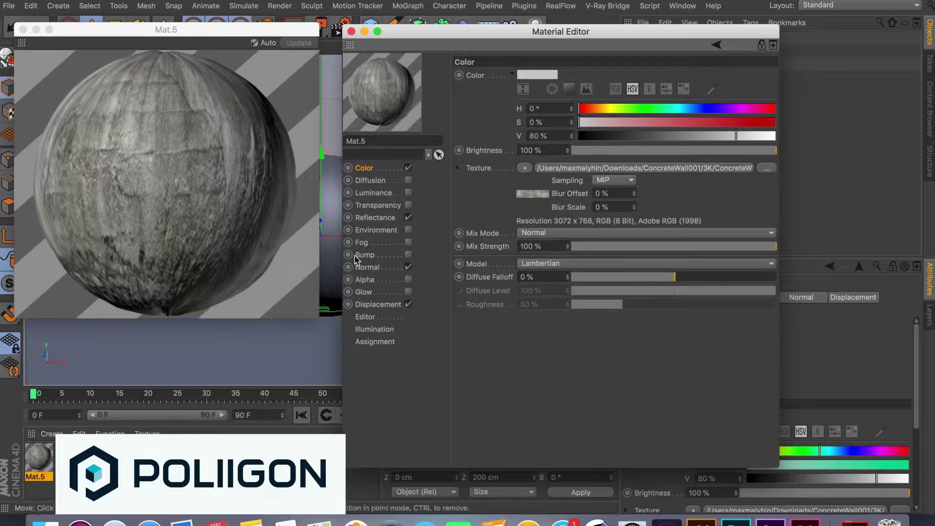
click(376, 219)
click(373, 169)
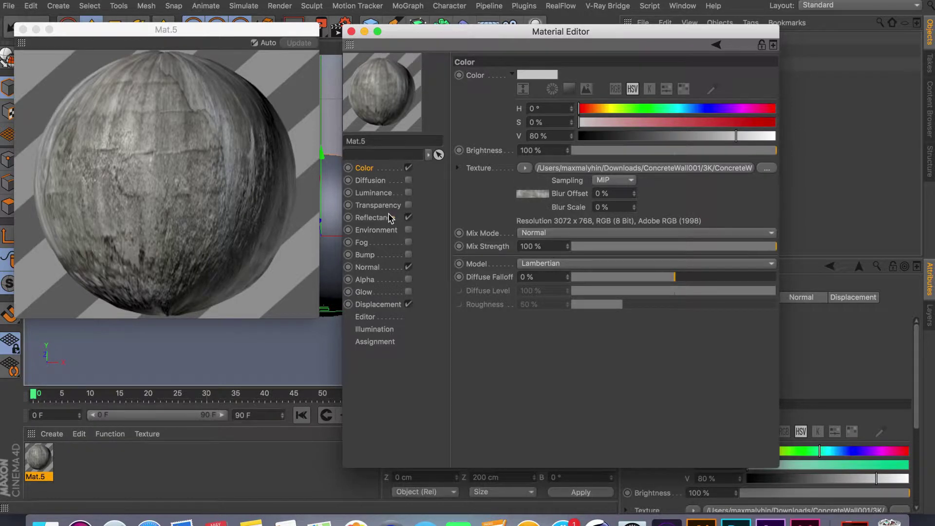
click(390, 219)
click(375, 272)
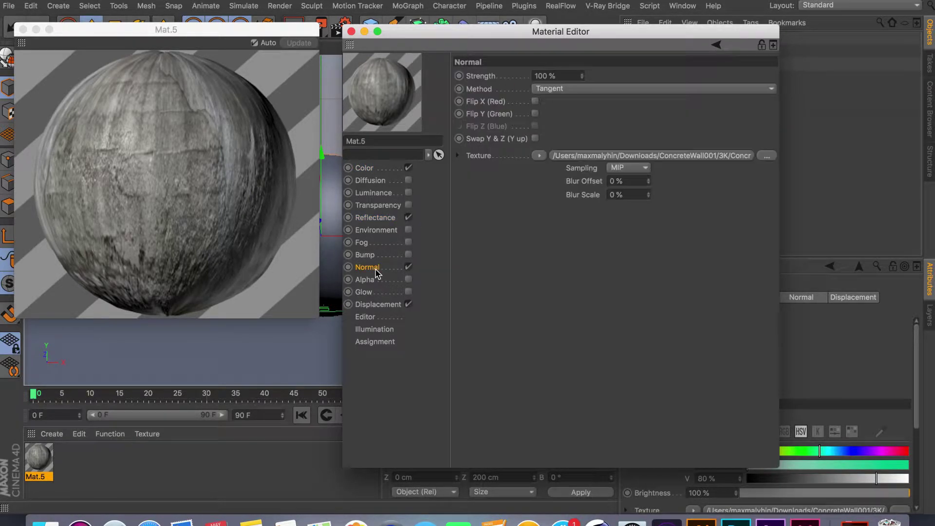
click(390, 304)
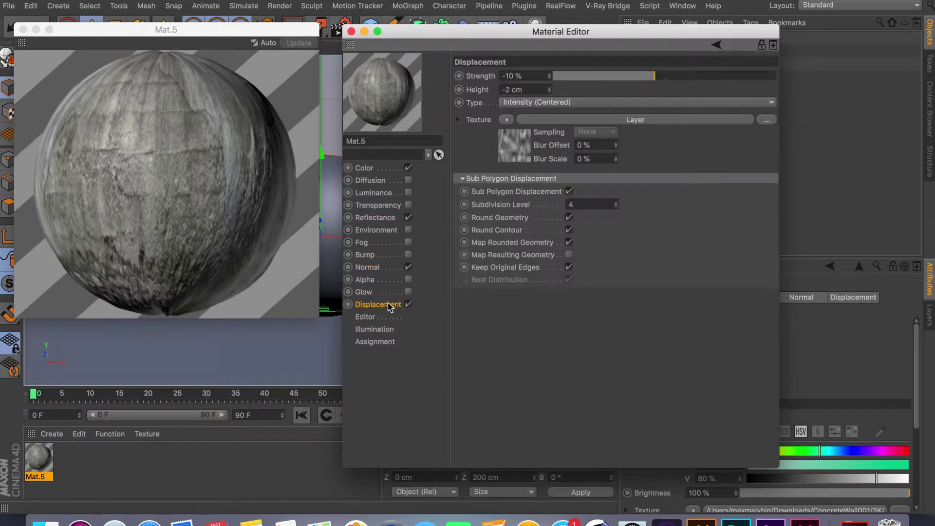
click(380, 267)
click(376, 216)
click(376, 170)
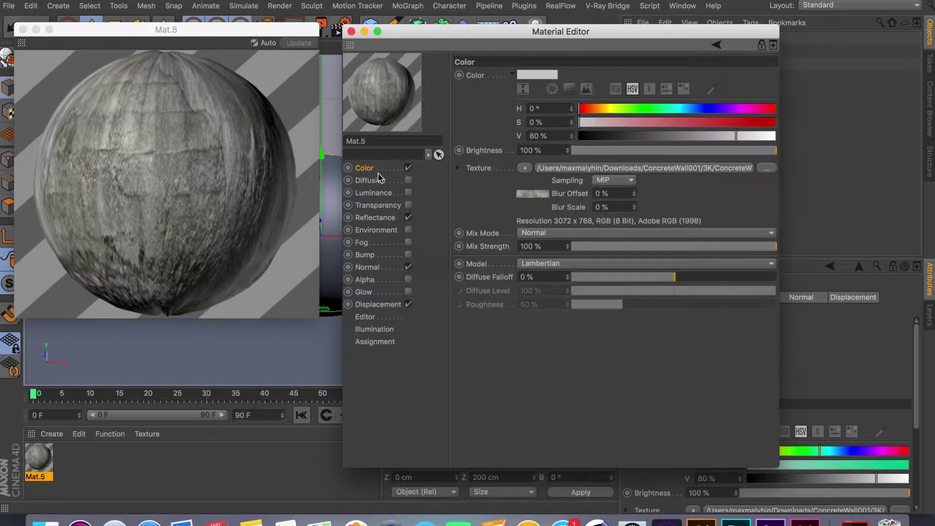
click(389, 220)
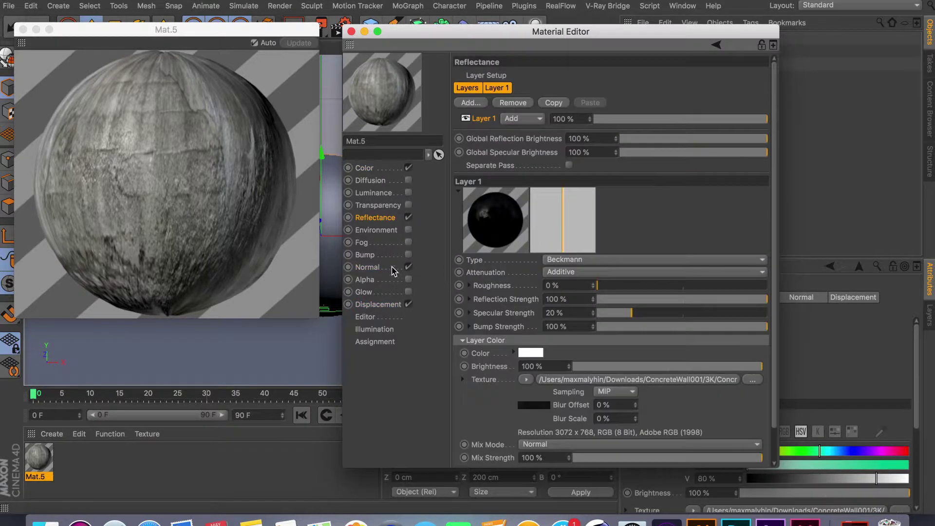
click(389, 267)
- Close the Material Editor and floating preview, and set the sphere to 100 segments
click(351, 32)
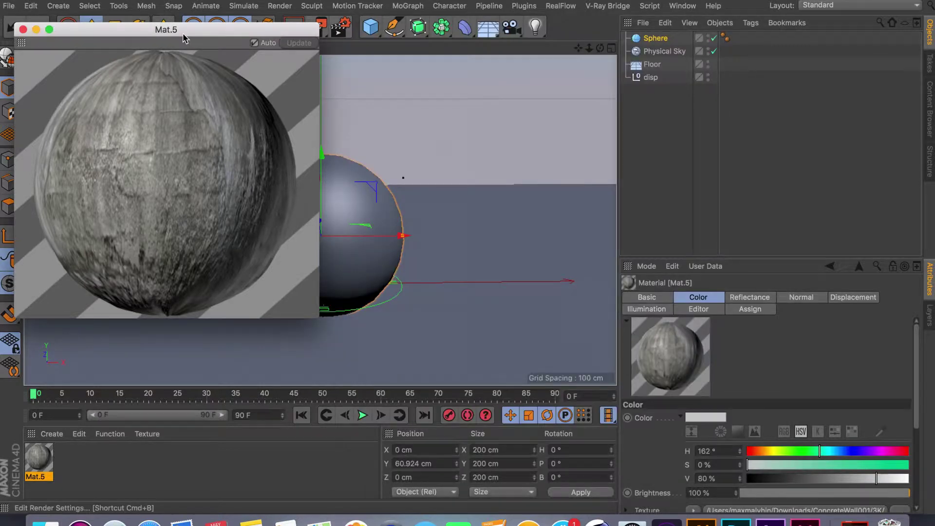
click(23, 29)
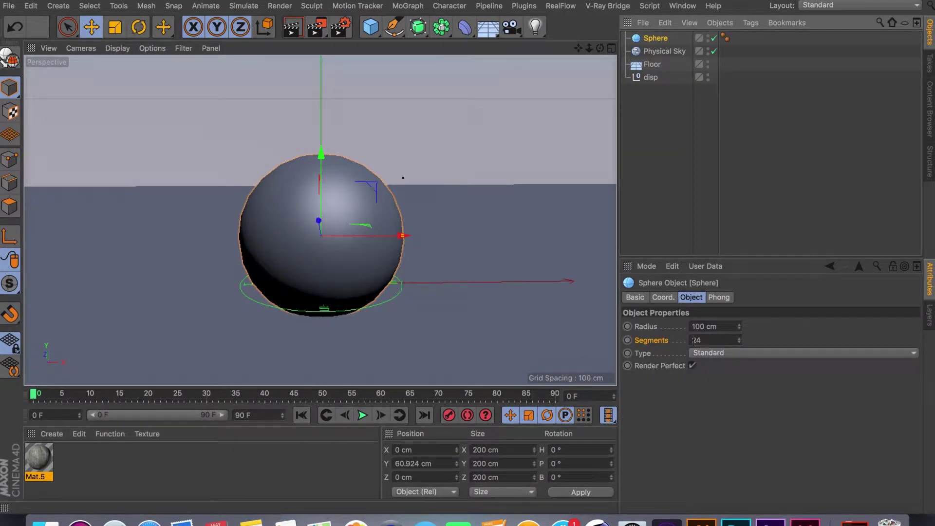
drag(706, 343, 688, 343)
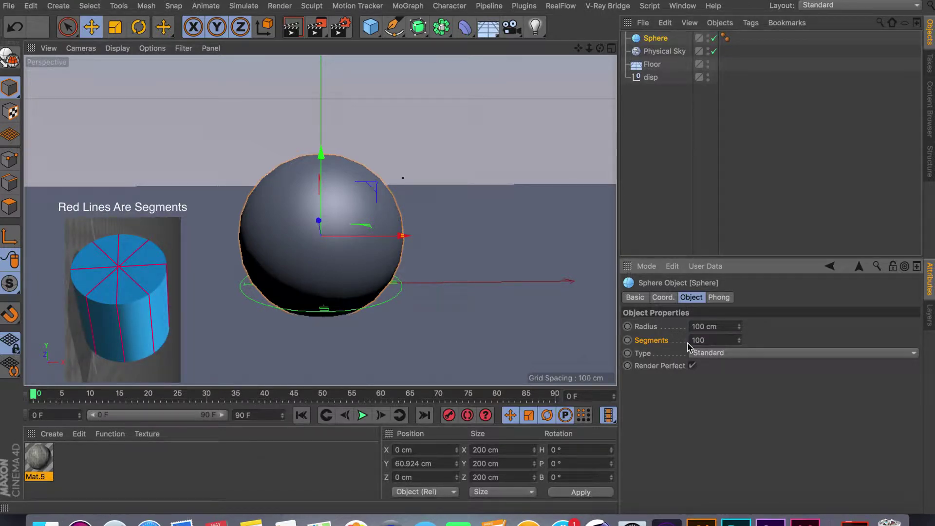
click(724, 324)
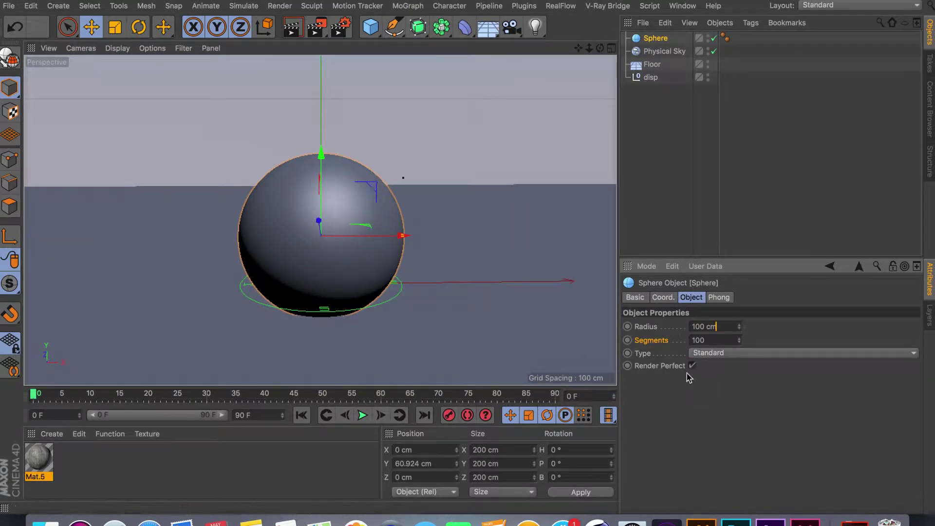
- Try 12 sphere segments for a faceted look, then settle on 125
double_click(694, 340)
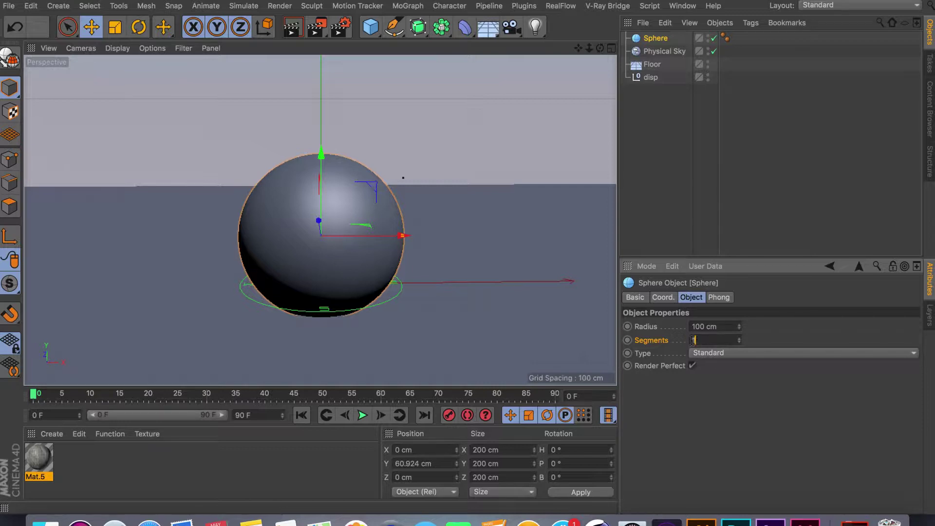
click(720, 326)
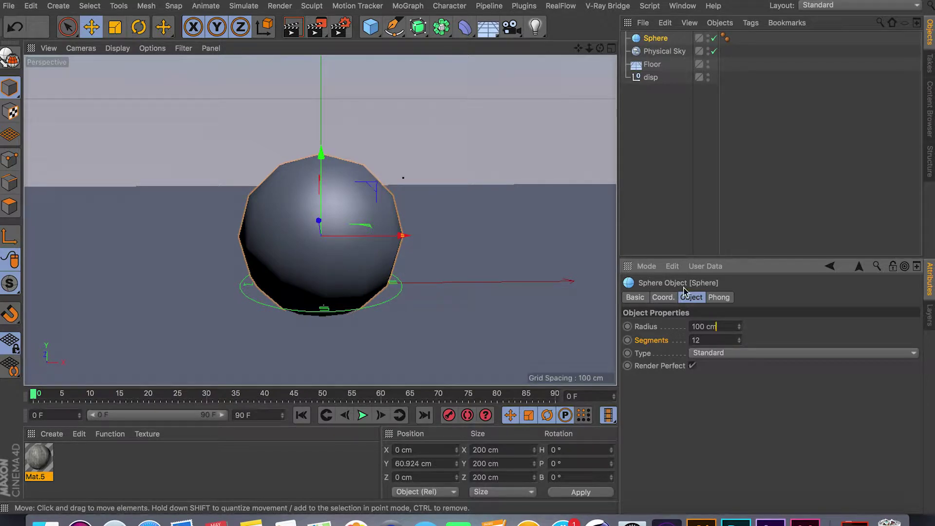
key(Return)
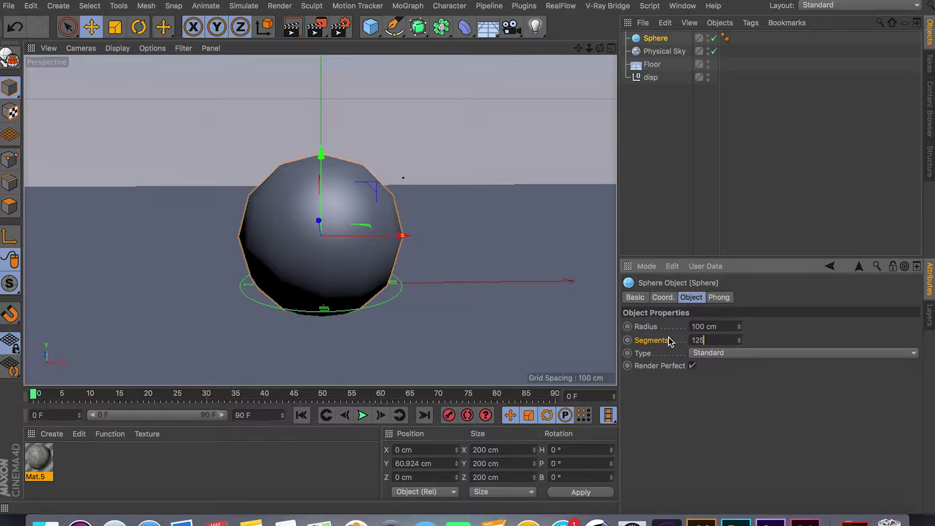
click(716, 327)
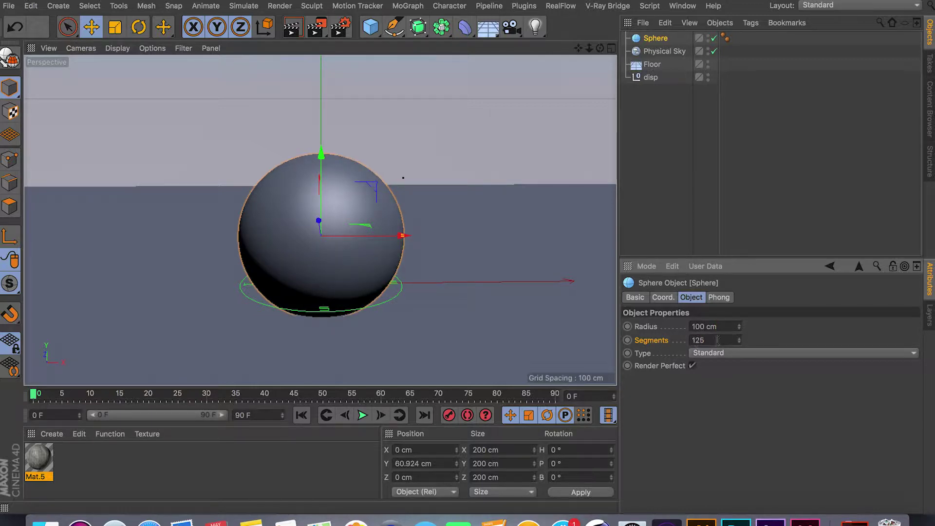
- Switch the sphere Type to Hexahedron and re-enter 125 segments
click(720, 359)
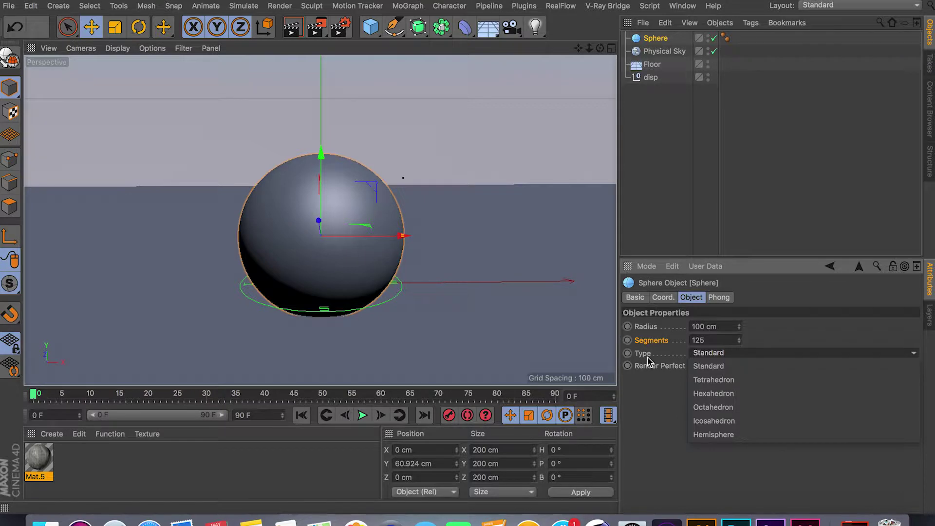
click(749, 394)
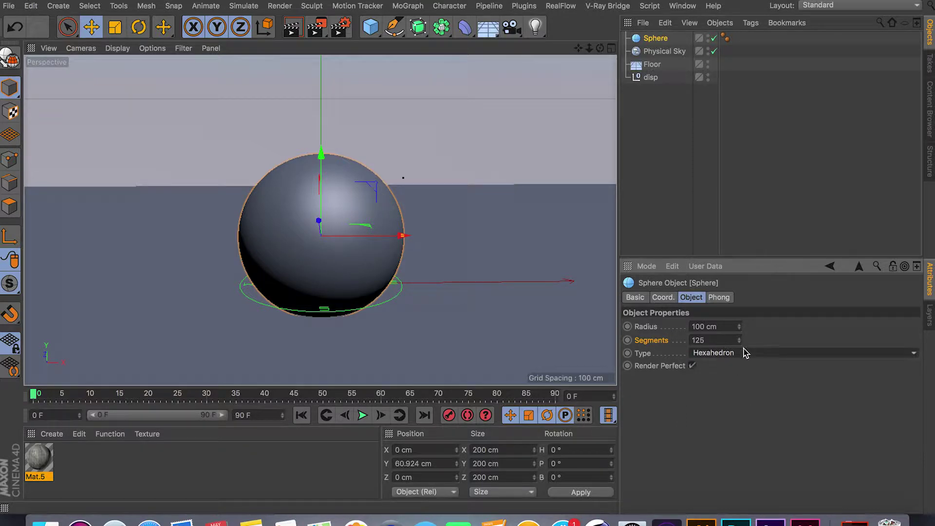
text(125)
key(Return)
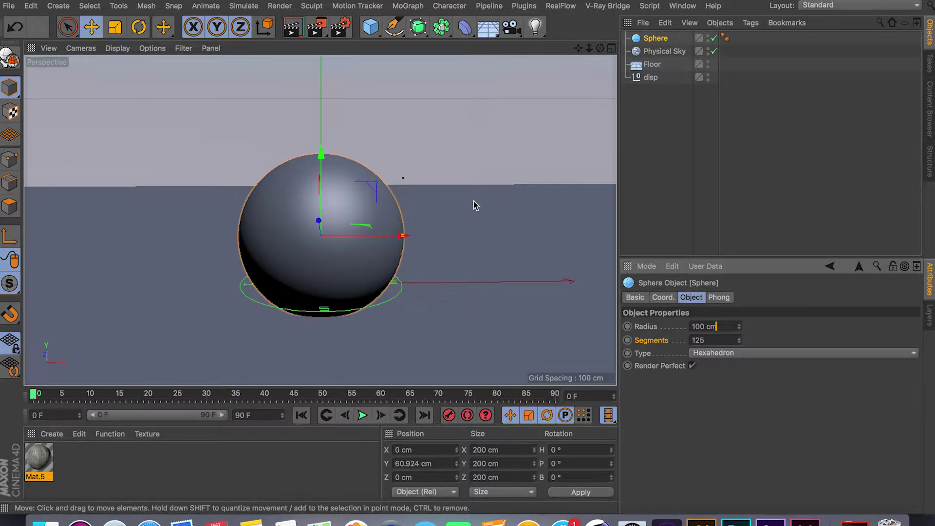
- Reopen Mat.5 and step through Color, Reflectance, Bump and Normal, ending on Displacement (Subdivision Level 4)
click(42, 461)
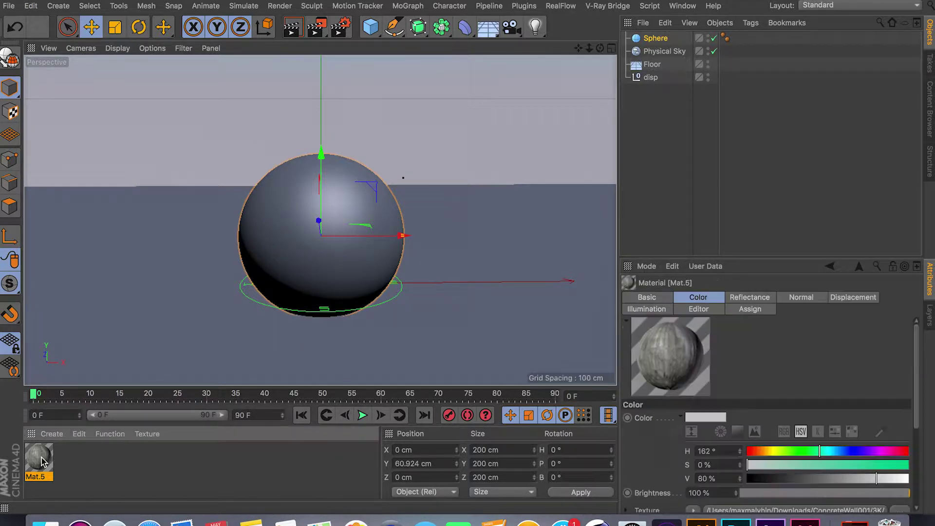
double_click(41, 461)
click(224, 197)
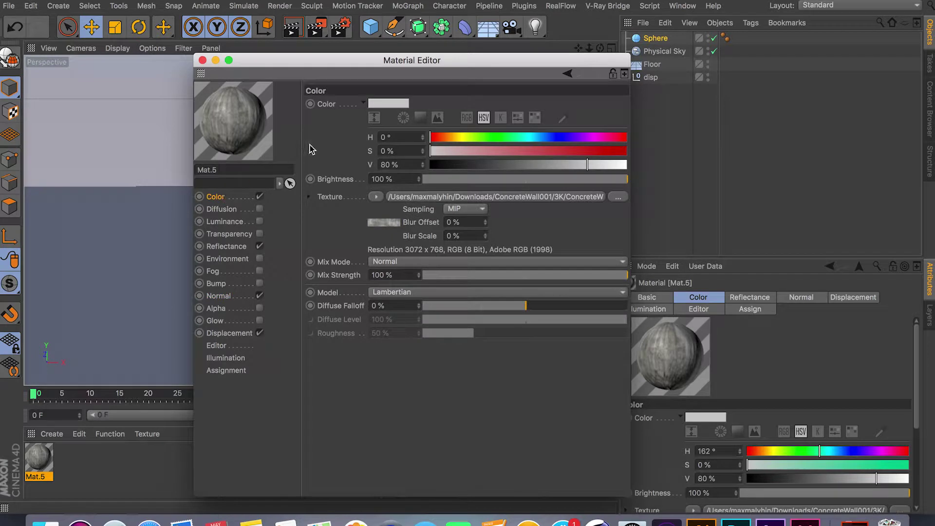
click(227, 247)
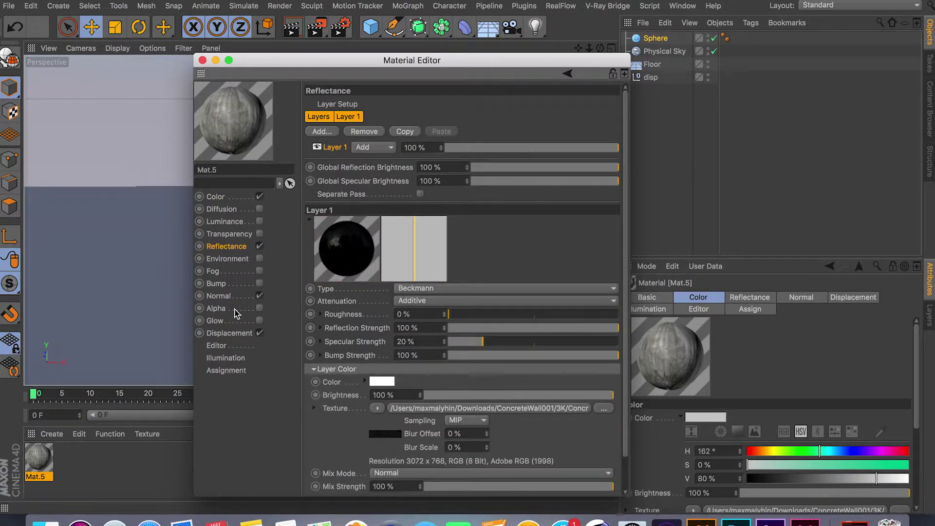
click(217, 283)
click(222, 297)
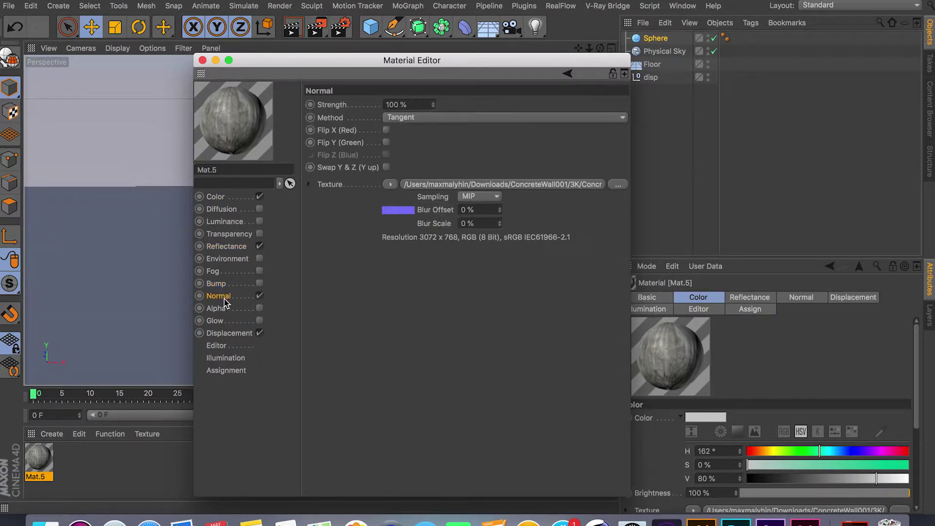
click(221, 334)
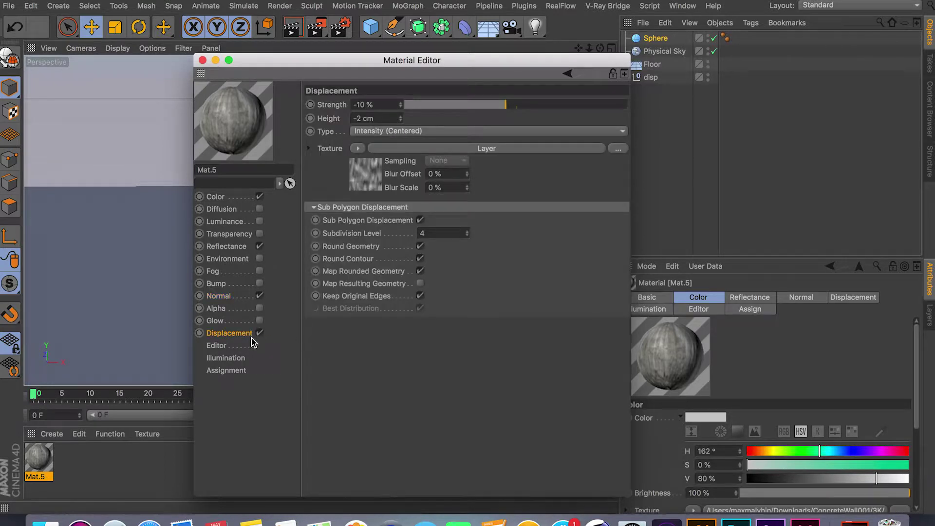
- Close the Material Editor and drag Mat.5 onto the sphere to give it the concrete texture
click(203, 60)
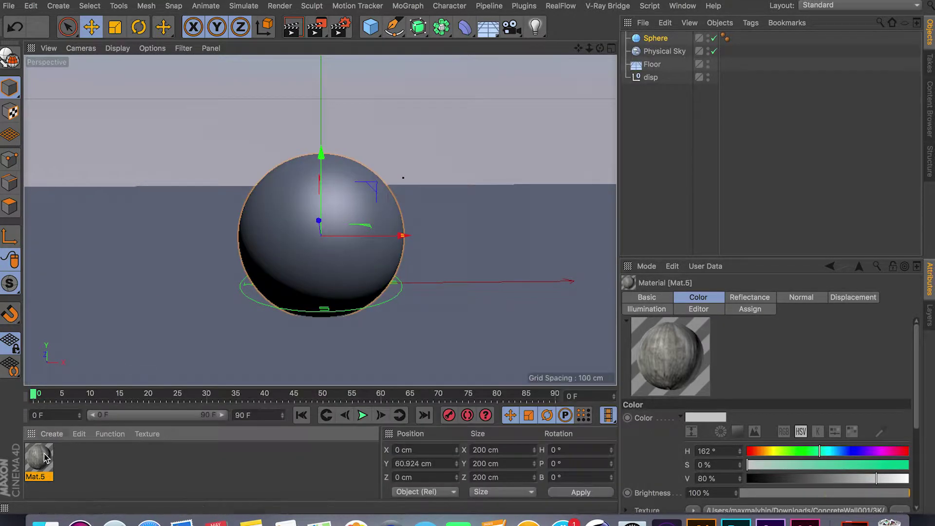
drag(42, 457, 298, 246)
scroll(314, 241, down, 3)
scroll(318, 254, up, 6)
scroll(297, 246, up, 2)
scroll(298, 247, down, 2)
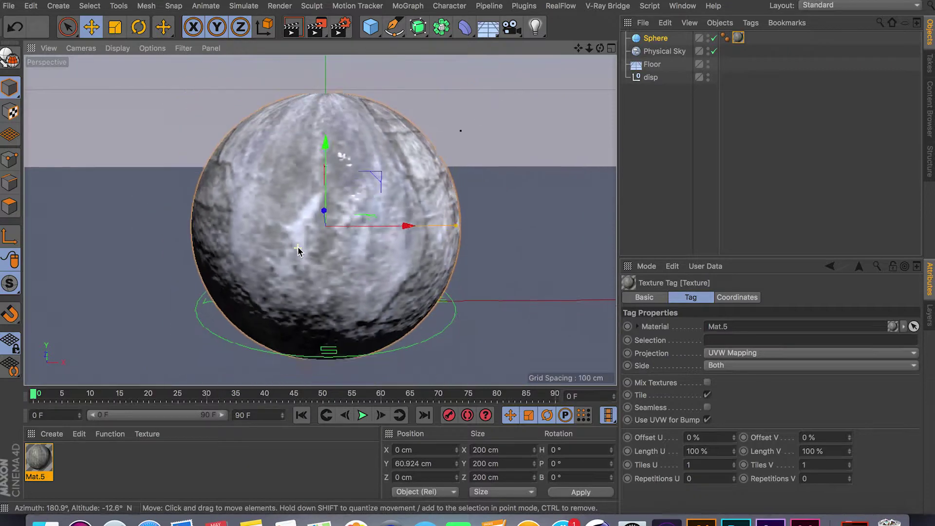
scroll(297, 249, down, 2)
scroll(311, 245, up, 2)
- Orbit and zoom around the textured sphere to inspect it from several angles
alt+drag(310, 245, 176, 224)
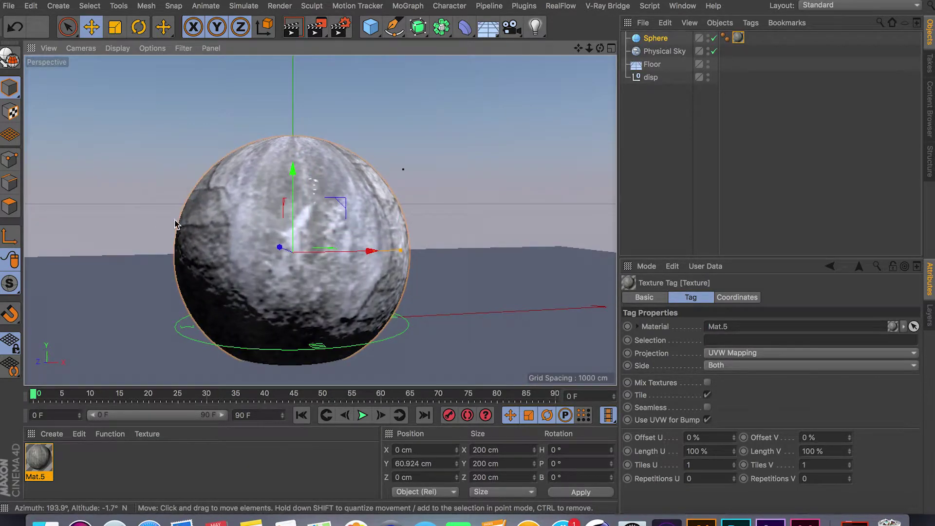
scroll(316, 300, up, 2)
scroll(315, 300, down, 1)
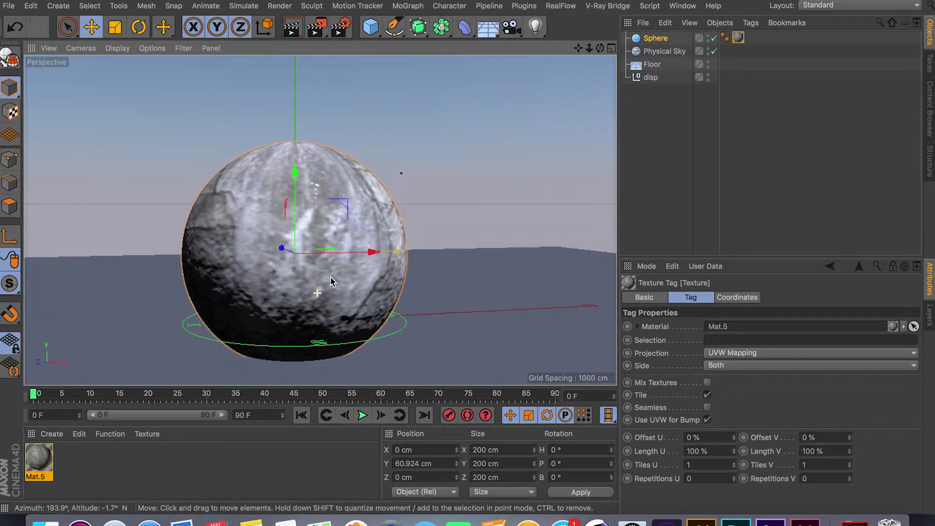
alt+drag(316, 300, 355, 178)
scroll(378, 250, up, 2)
scroll(378, 250, down, 3)
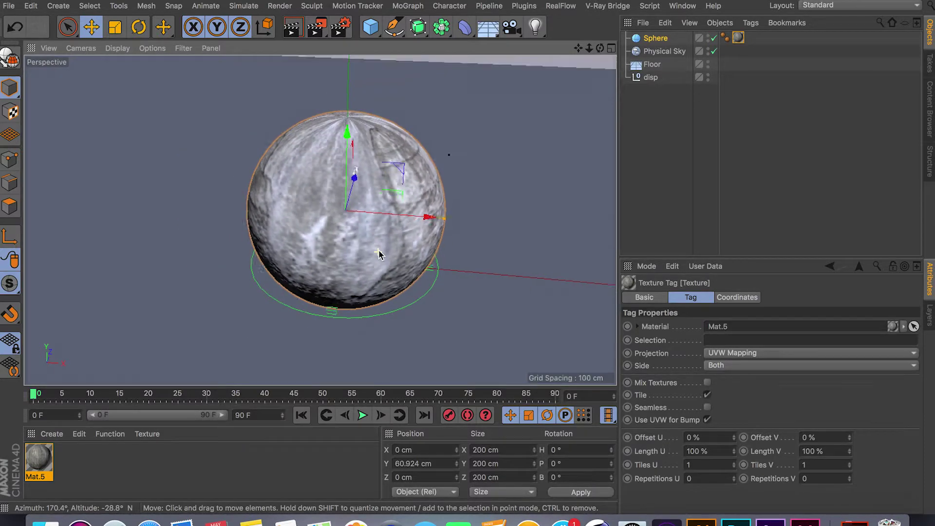
alt+drag(379, 250, 411, 224)
scroll(395, 179, up, 1)
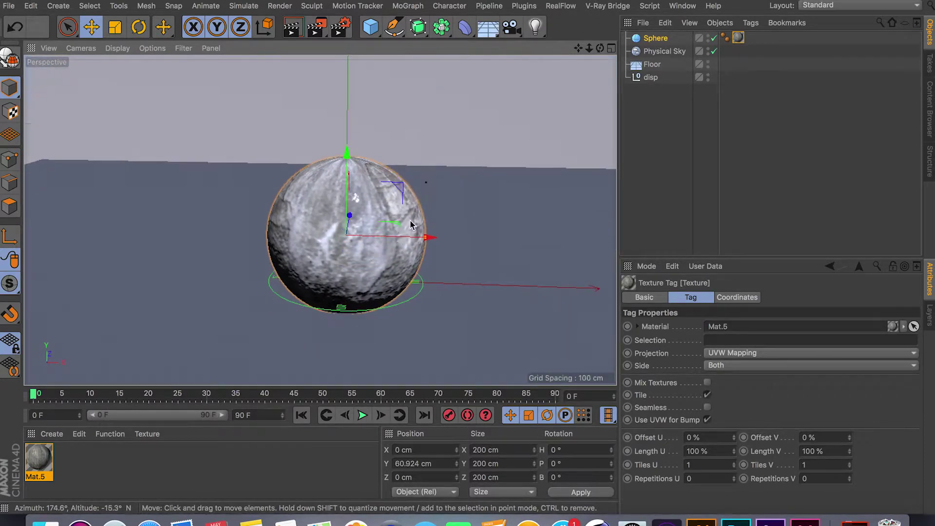
click(465, 27)
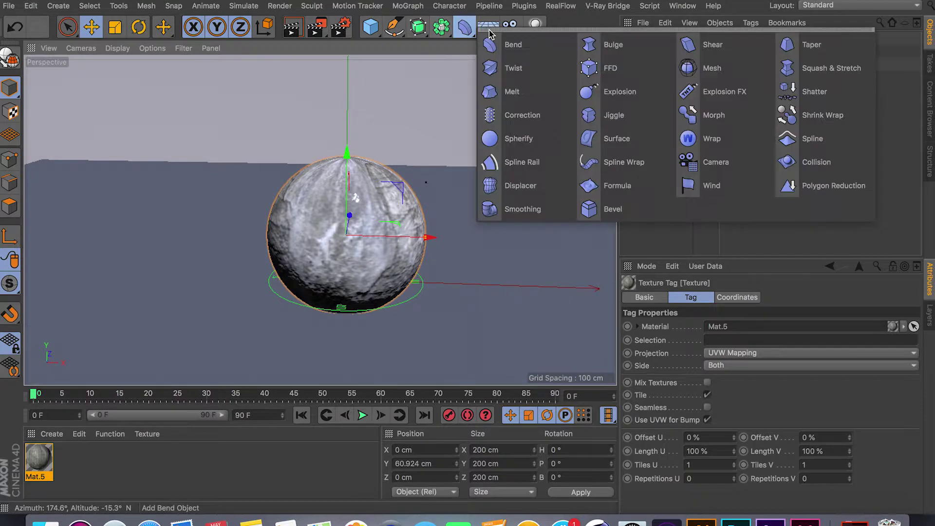
- Add a Displacer under the Sphere, set Shading Channel to Displacement, and link the Mat.5 texture tag
click(519, 188)
drag(672, 40, 662, 55)
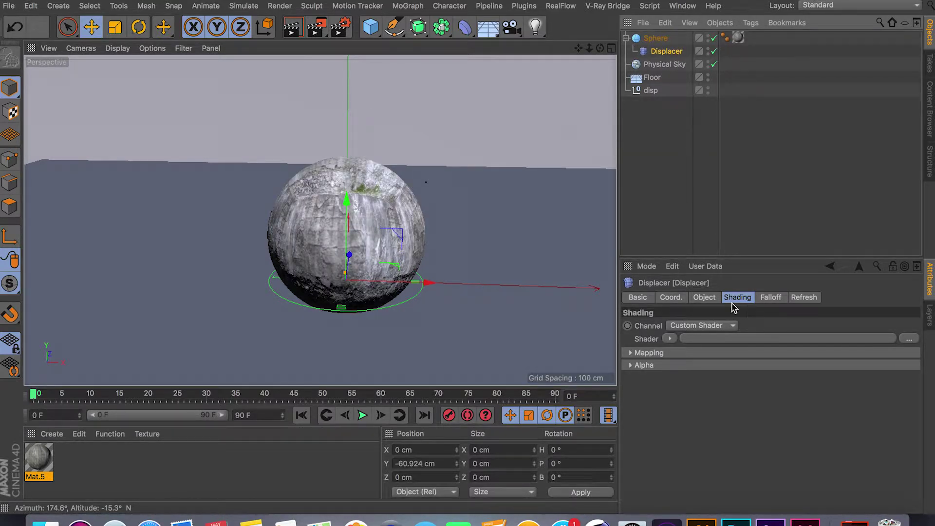
click(720, 327)
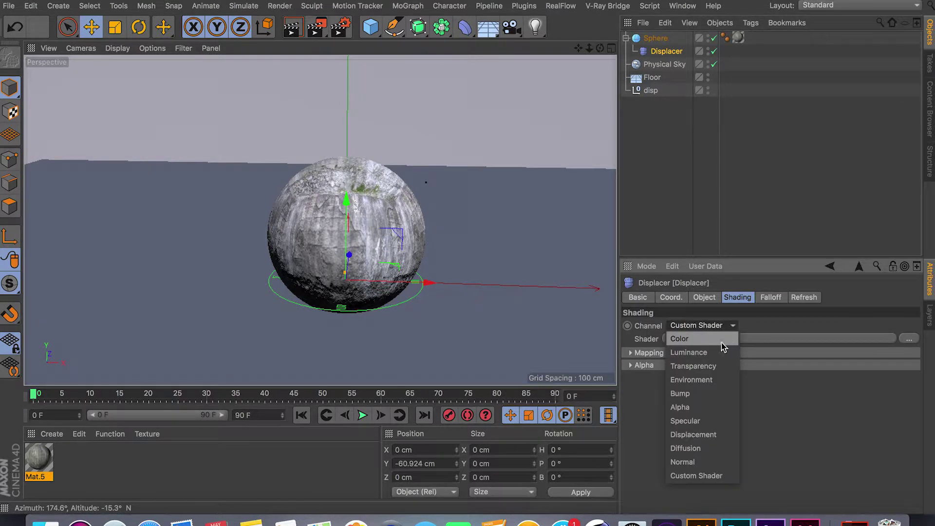
click(702, 434)
drag(739, 38, 693, 346)
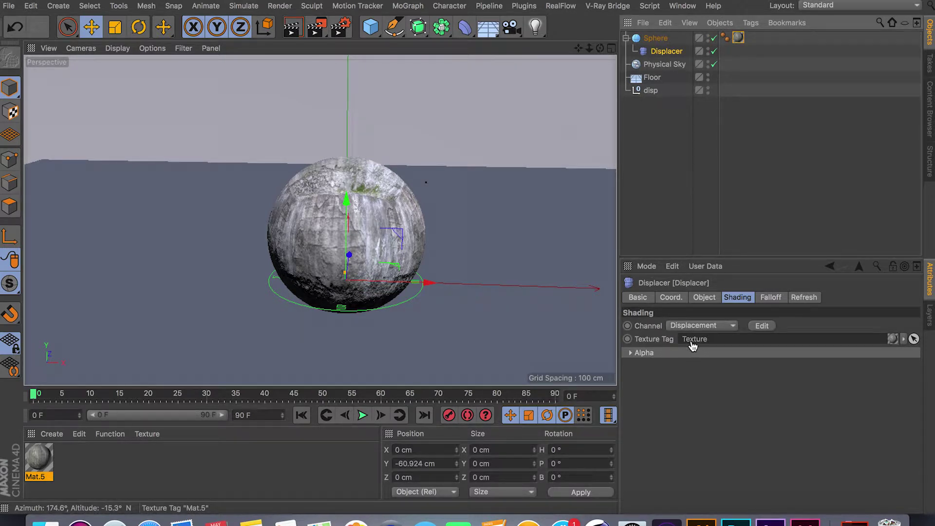
- Orbit and zoom around the rocky sphere, then reopen Mat.5 on its Displacement settings
scroll(358, 240, down, 1)
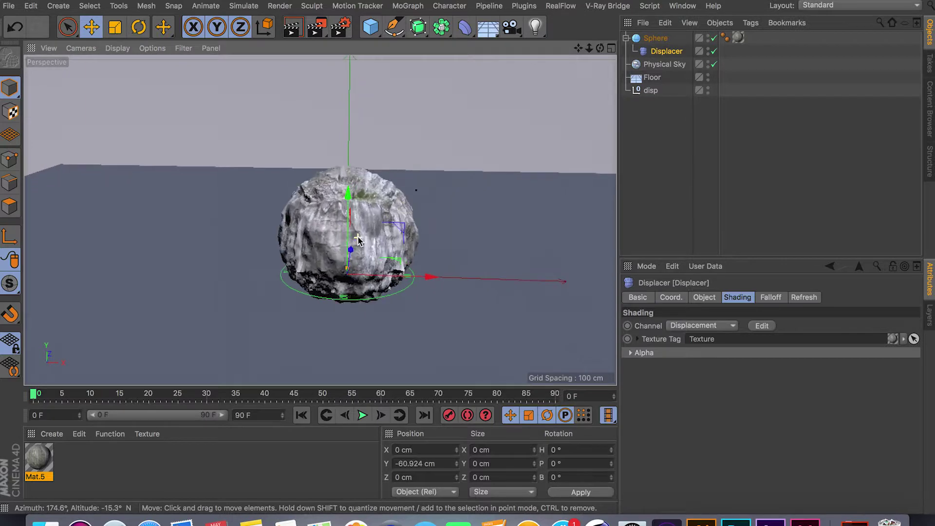
scroll(358, 240, up, 3)
alt+drag(358, 241, 365, 211)
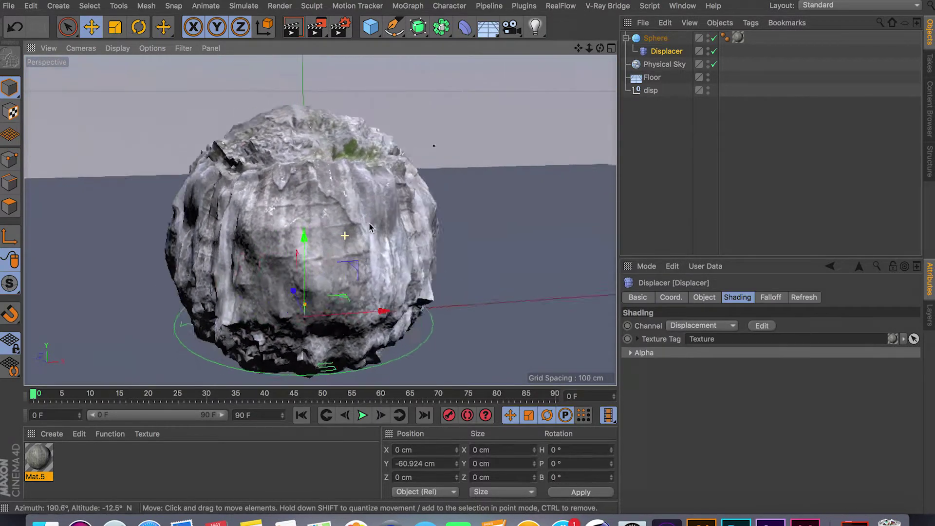
scroll(369, 227, up, 2)
scroll(314, 215, up, 1)
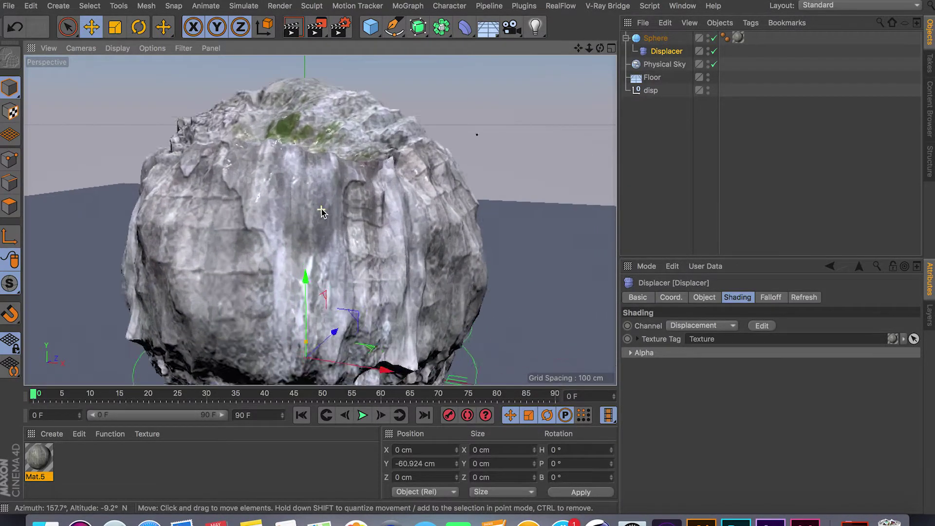
scroll(322, 211, down, 3)
scroll(384, 225, up, 1)
scroll(372, 226, down, 2)
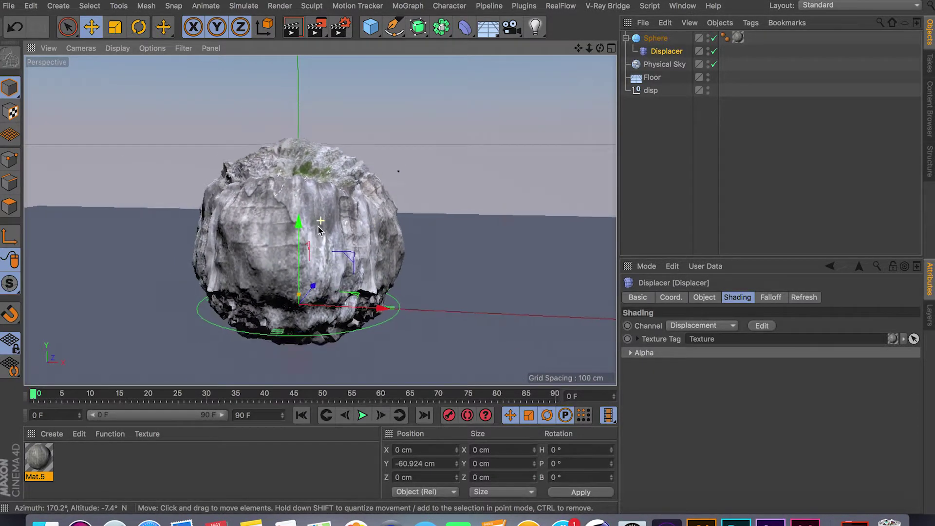
scroll(361, 221, up, 2)
scroll(364, 214, down, 2)
scroll(365, 211, up, 2)
scroll(364, 211, down, 1)
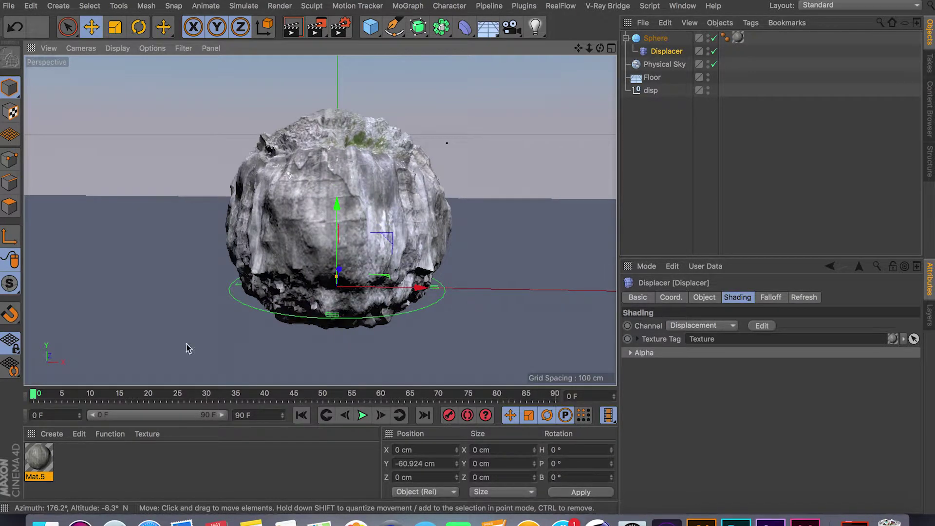
double_click(39, 463)
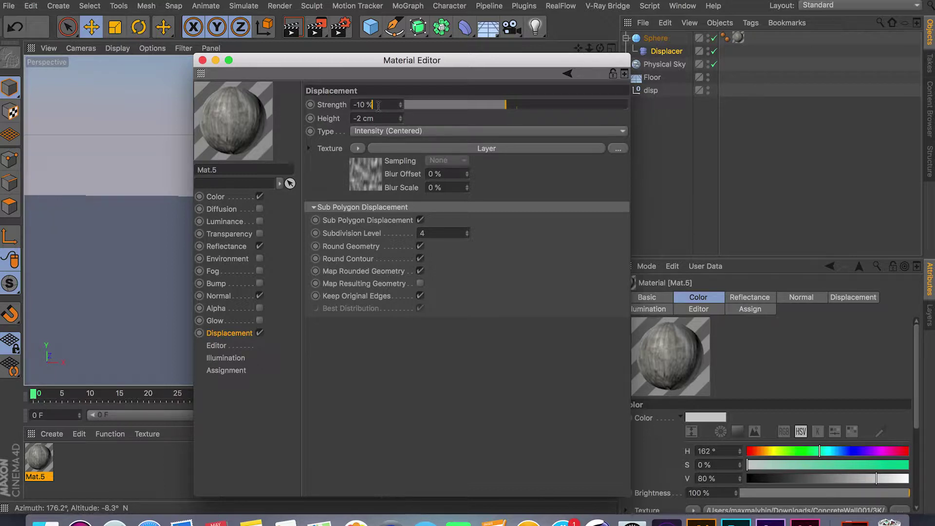
- Experiment with displacement Strength values ranging from -86% to about 86%
mouse_move(531, 107)
mouse_down()
mouse_move(615, 107)
mouse_move(526, 108)
mouse_up()
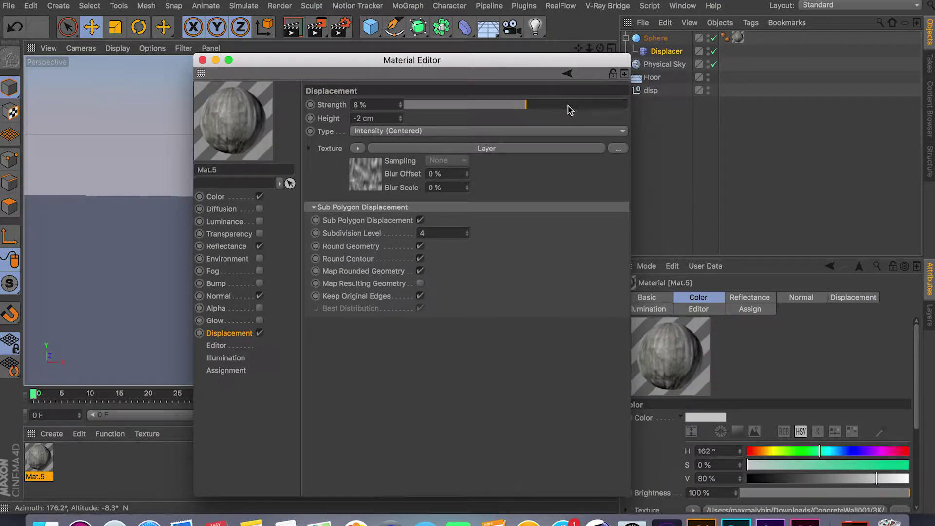
drag(568, 110, 608, 104)
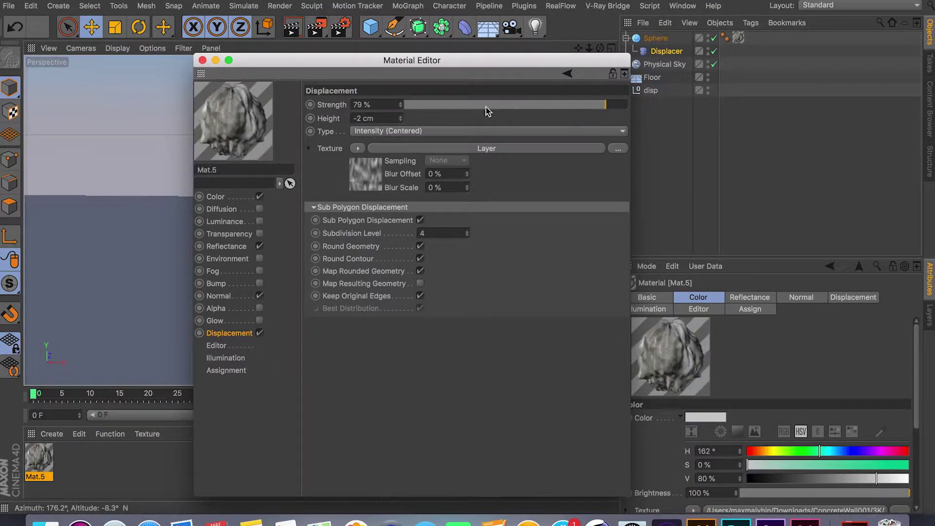
click(445, 108)
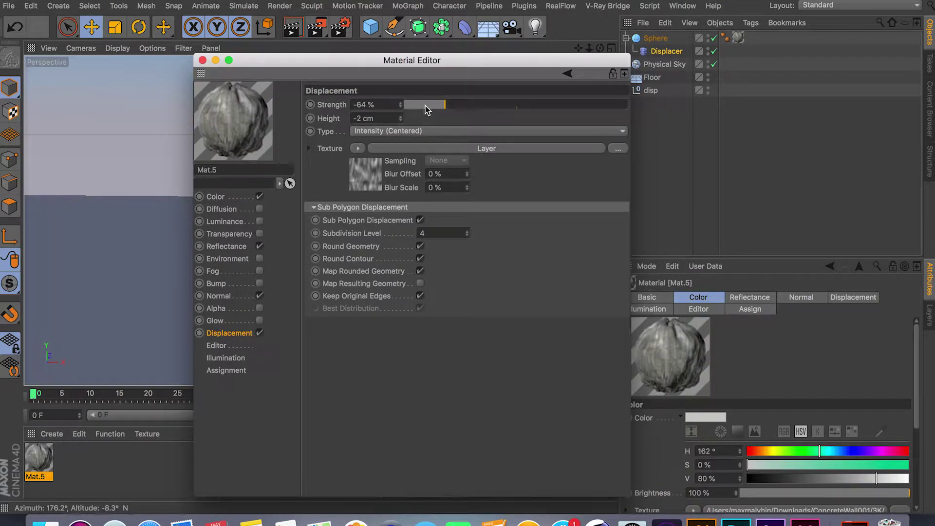
click(423, 108)
drag(423, 108, 507, 112)
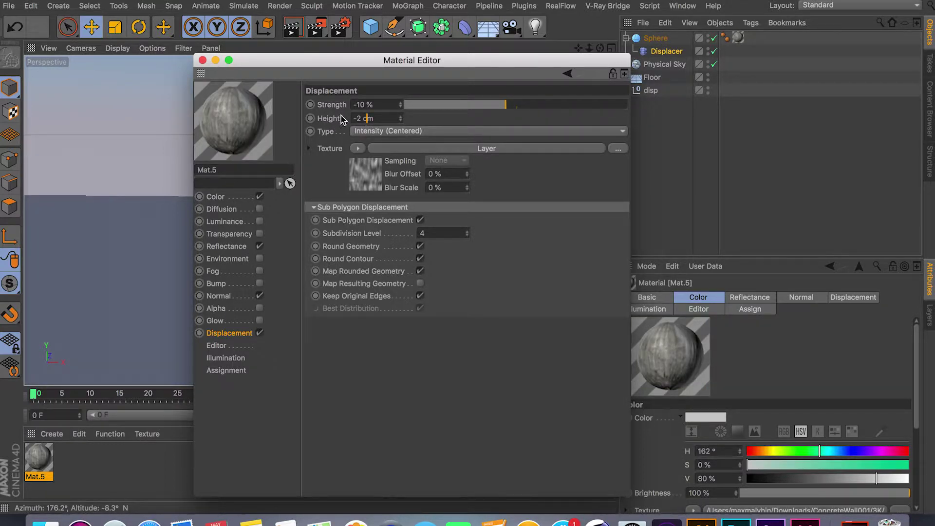
- Check the Normal channel, then set the displacement Height to -4 cm
click(219, 296)
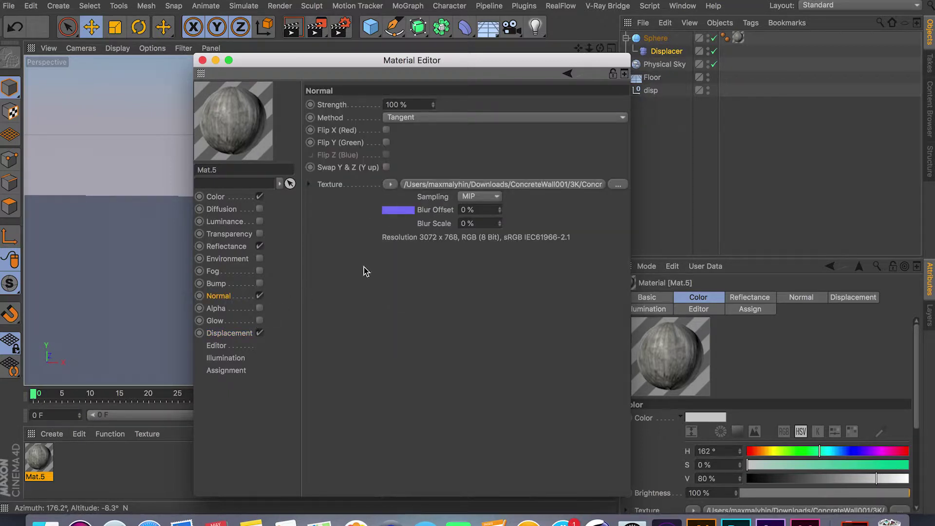
click(247, 335)
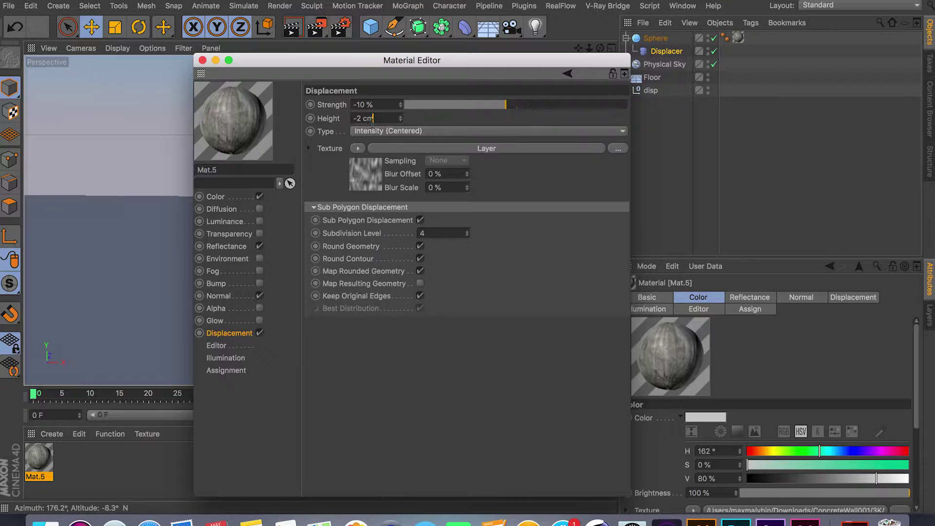
double_click(383, 121)
text(-4)
key(Return)
key(Return)
- Close the editor, check the sphere's Segments, then briefly reopen and close Mat.5
click(202, 60)
click(655, 38)
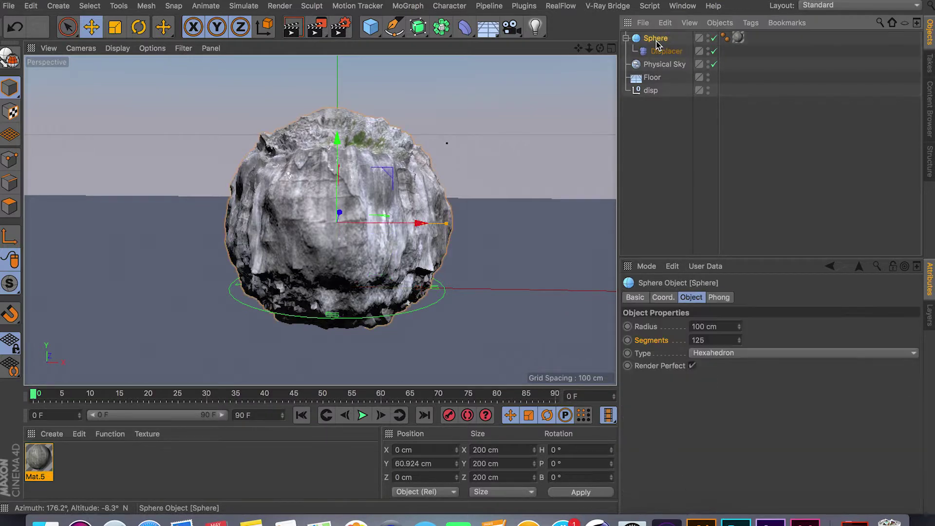
click(713, 342)
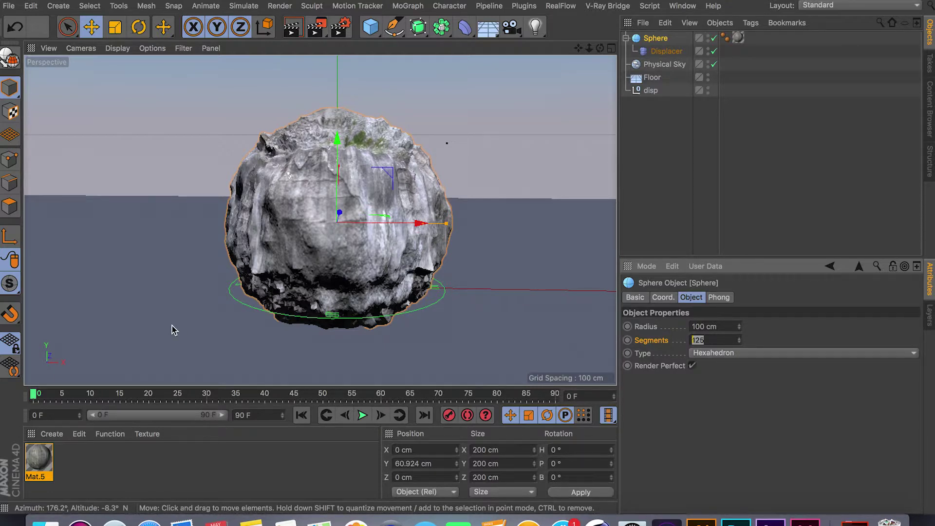
double_click(41, 458)
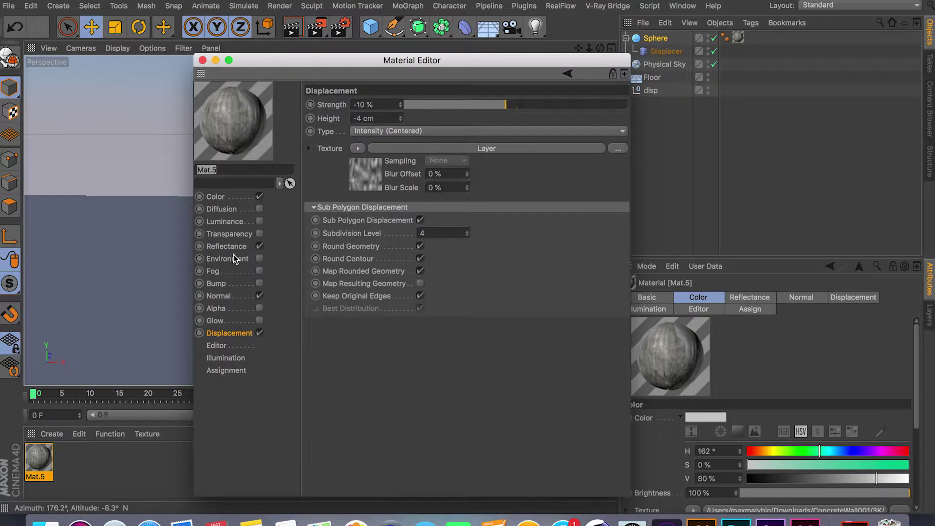
click(231, 333)
click(202, 60)
- Compare the earlier rock render in the Picture Viewer with the viewport, then select the Displacer
click(681, 7)
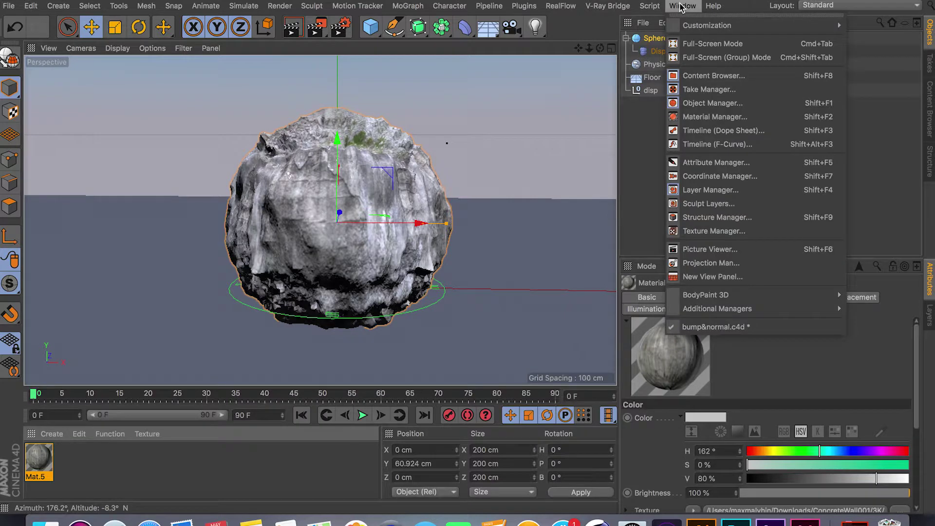
click(731, 254)
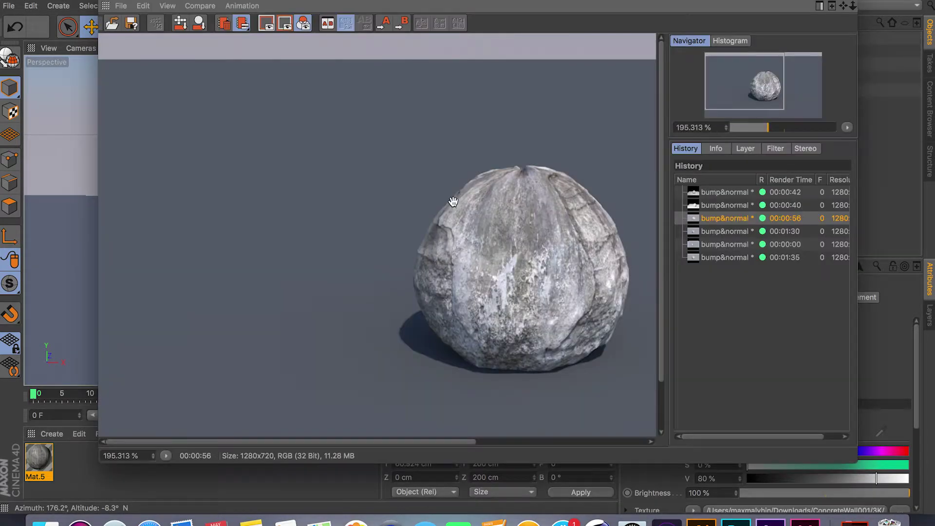
double_click(574, 12)
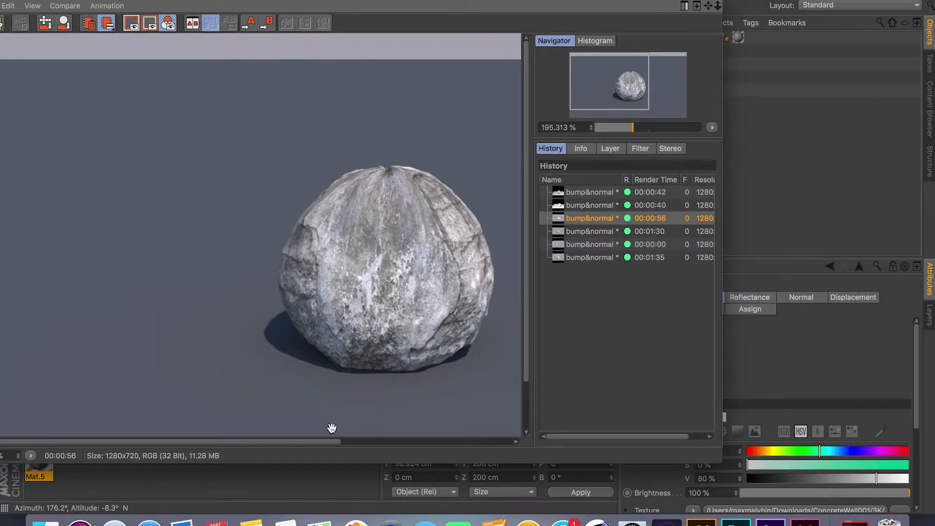
drag(341, 442, 424, 445)
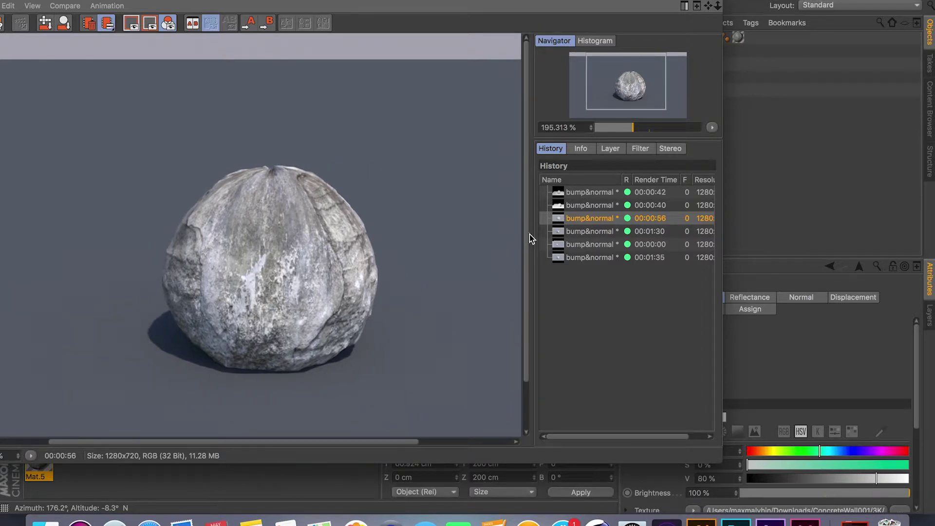
drag(526, 235, 526, 292)
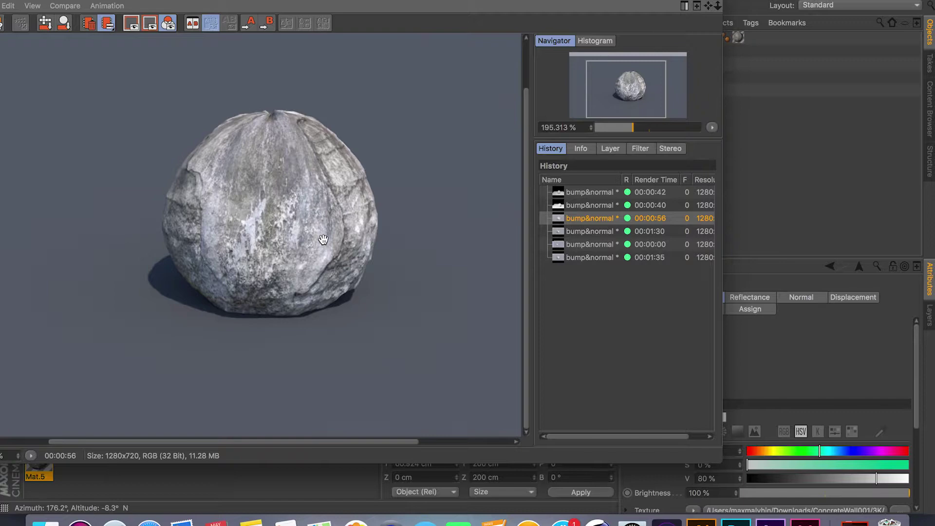
drag(305, 1, 872, 6)
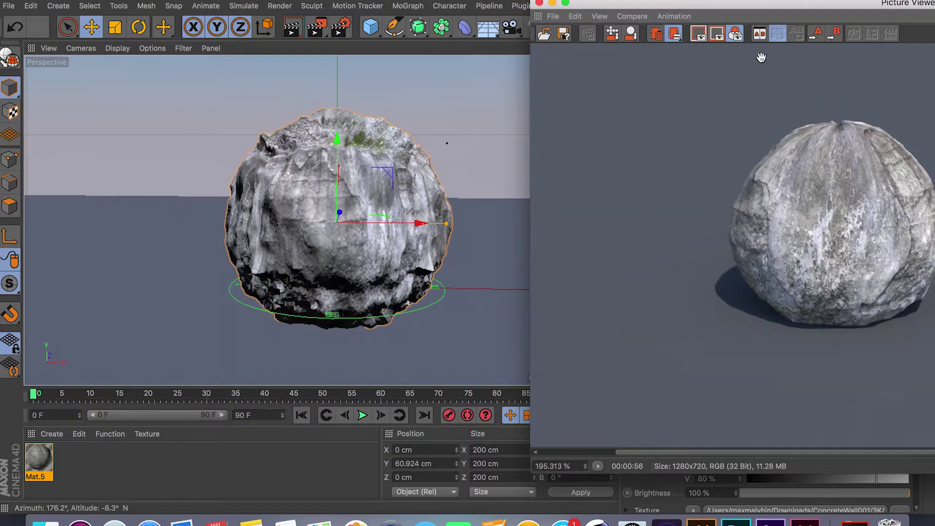
click(540, 4)
click(658, 52)
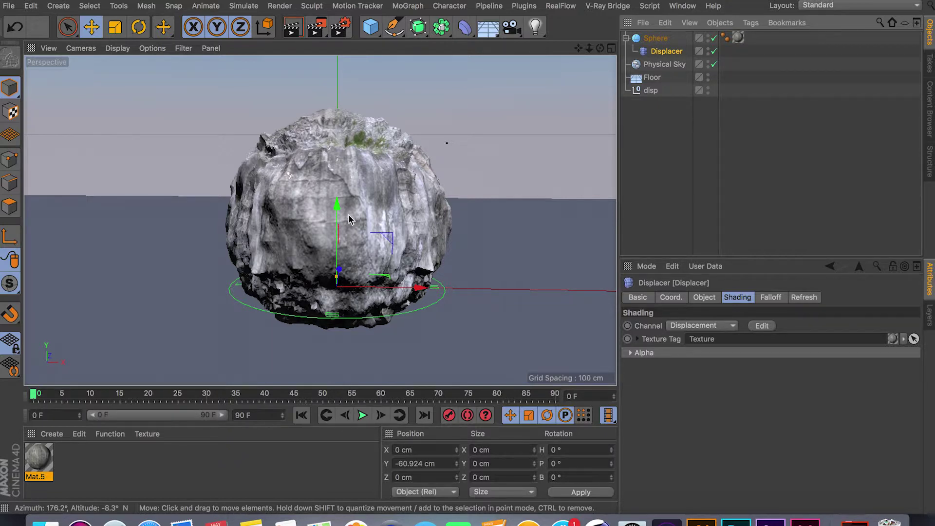
- Open Mat.5 and bring up the Displacement channel's Layer shader properties
double_click(39, 458)
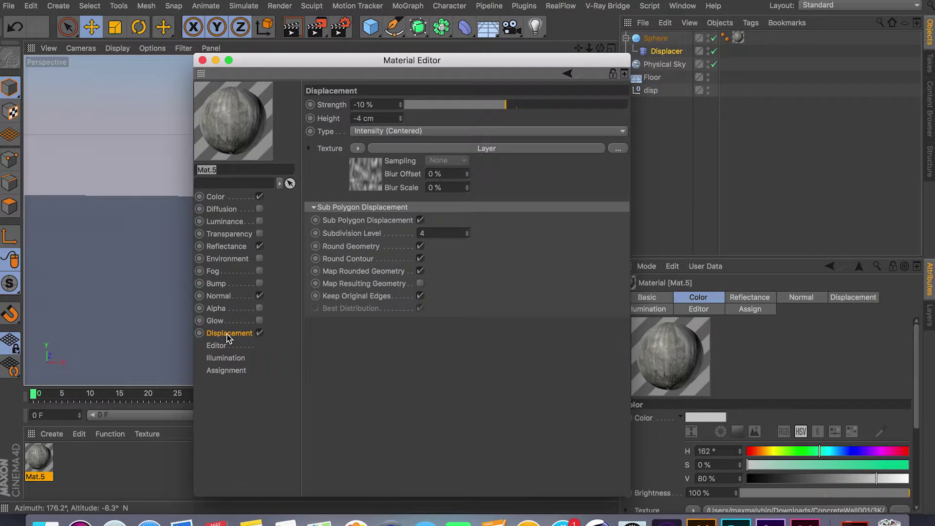
click(450, 150)
click(568, 73)
click(358, 148)
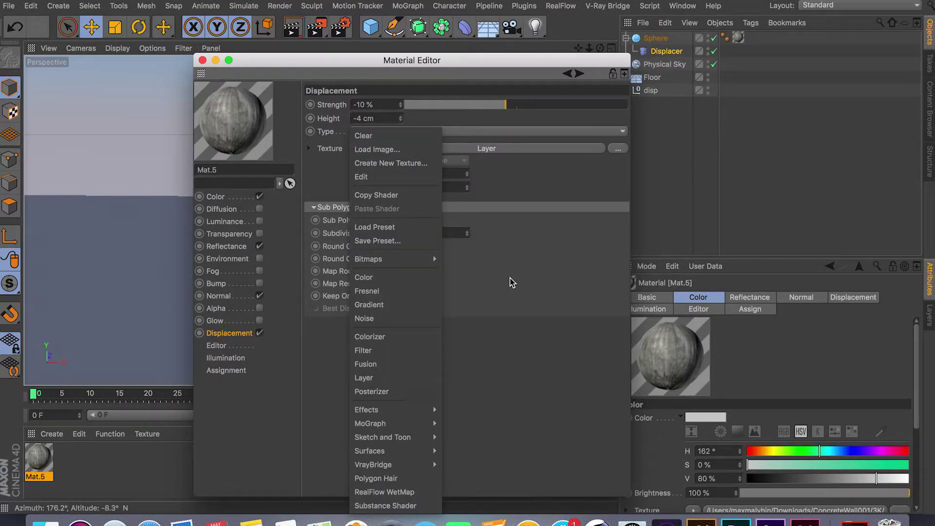
click(514, 148)
click(514, 149)
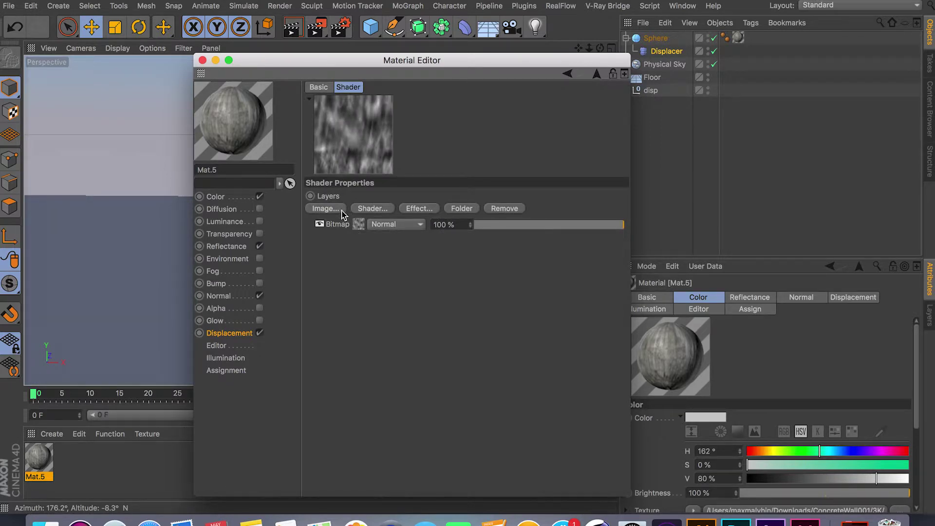
- Add a Noise layer above the Bitmap in the Layer shader with Multiply blending
click(340, 208)
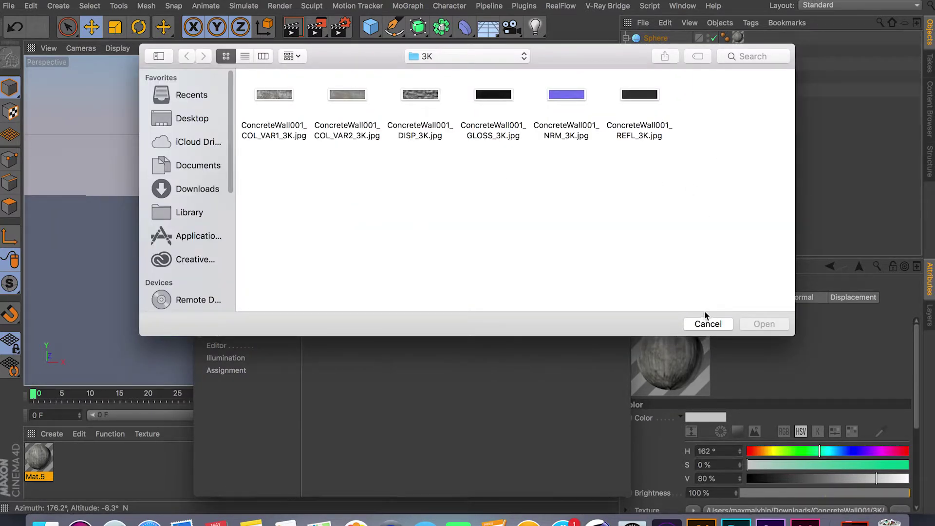
click(709, 324)
click(372, 208)
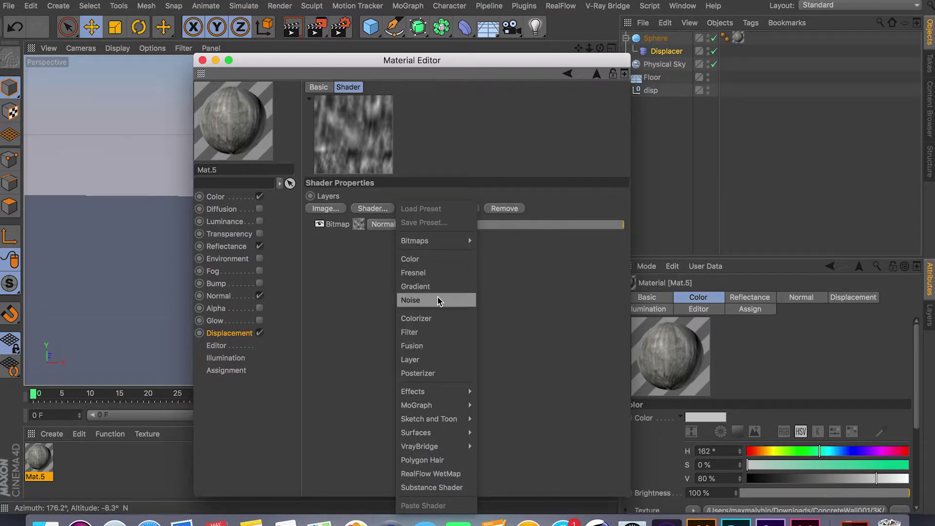
click(429, 300)
click(399, 227)
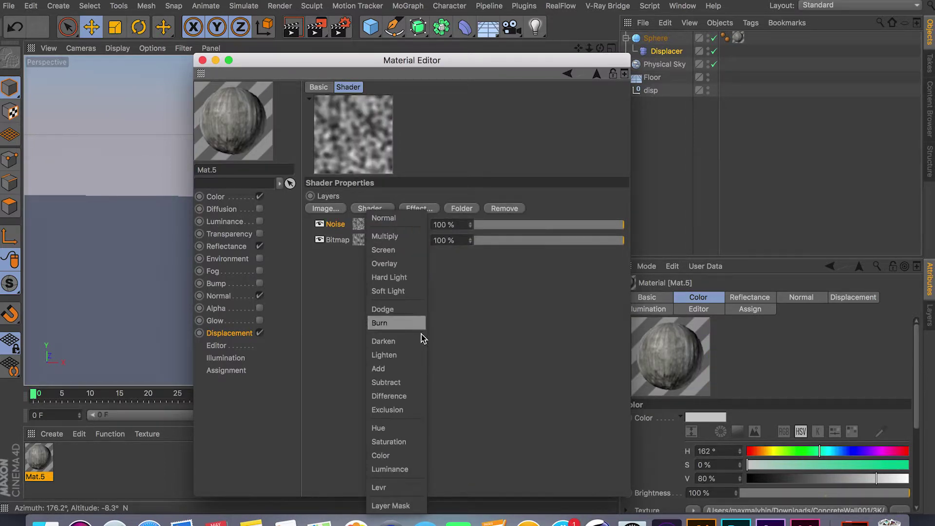
click(403, 238)
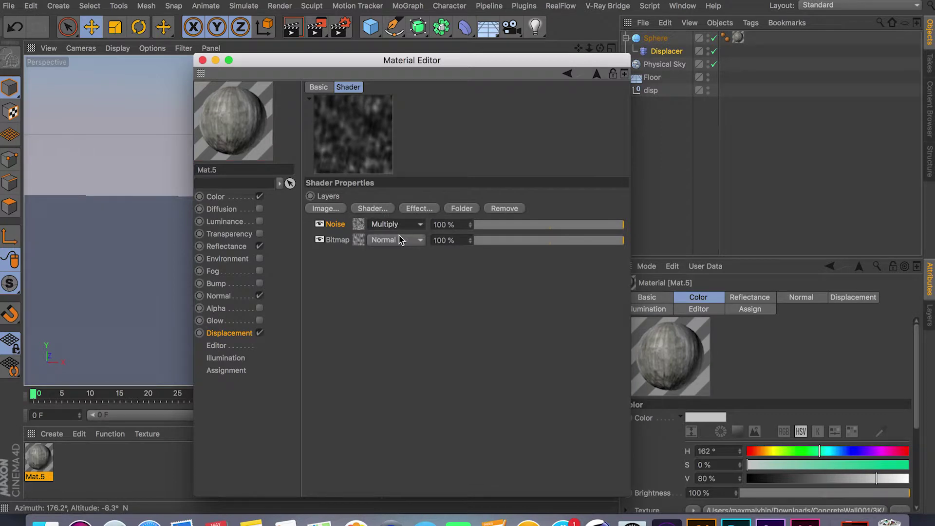
- Toggle the Noise layer to compare, keep it on Multiply, and enable the Alpha channel
click(320, 224)
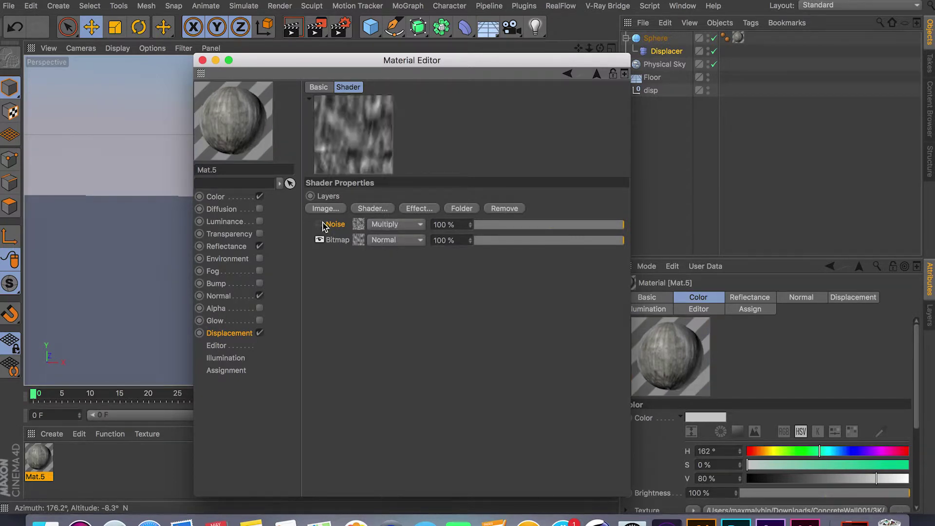
click(319, 225)
click(320, 225)
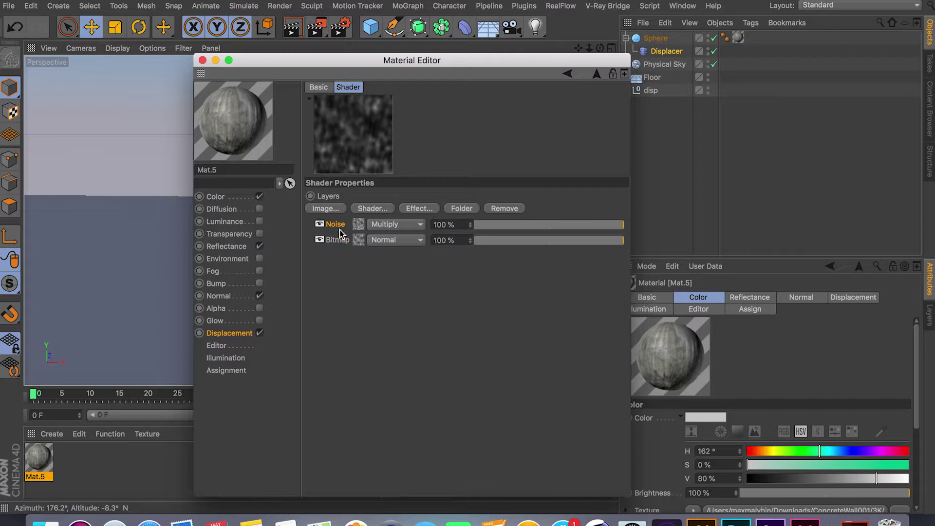
click(392, 226)
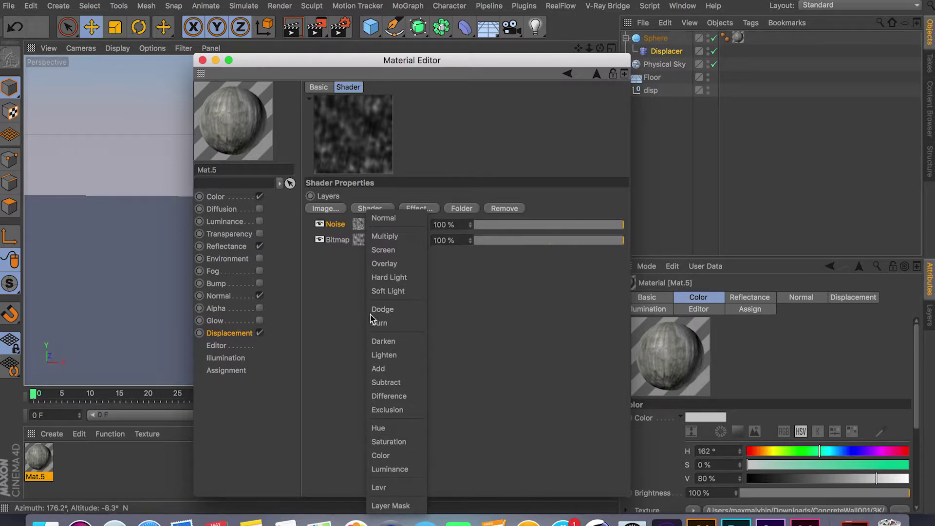
click(385, 236)
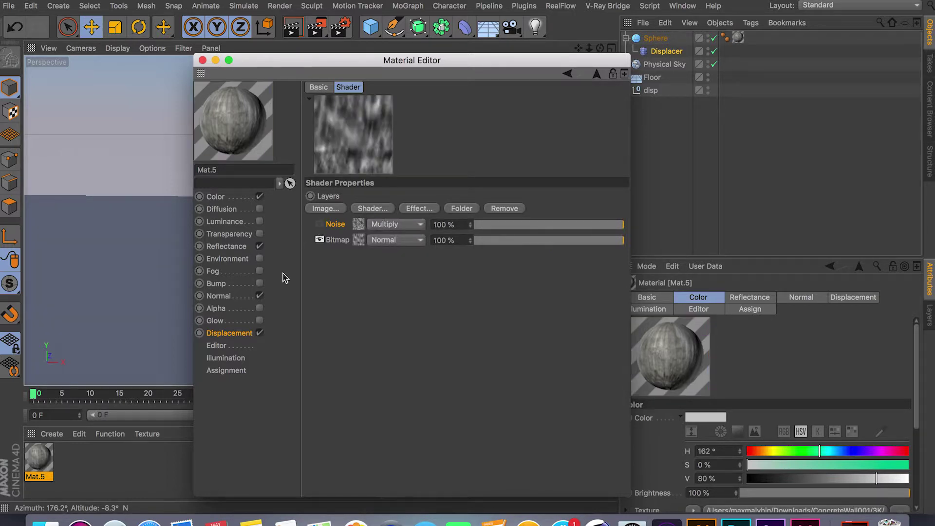
click(219, 310)
click(258, 308)
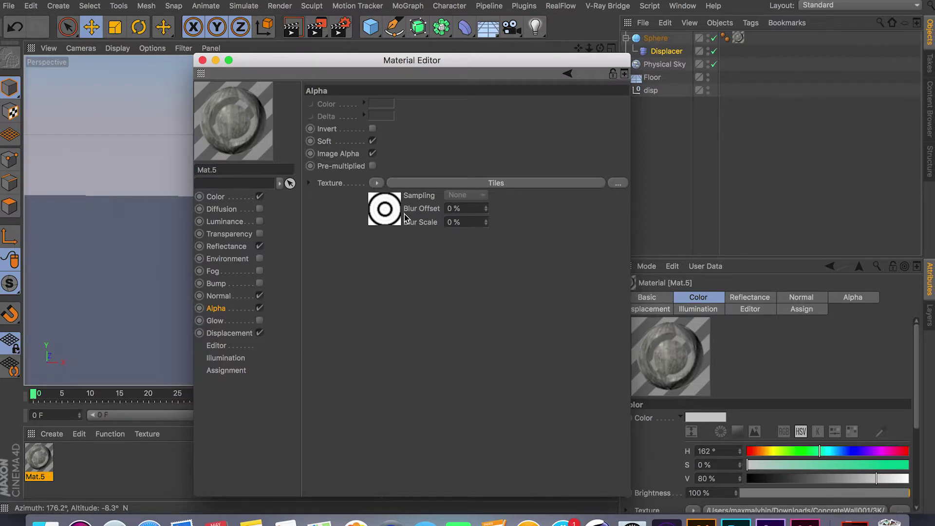
- Inspect the Alpha's Tiles shader Rings 2 pattern, rotate the preview, and close the Material Editor
click(378, 184)
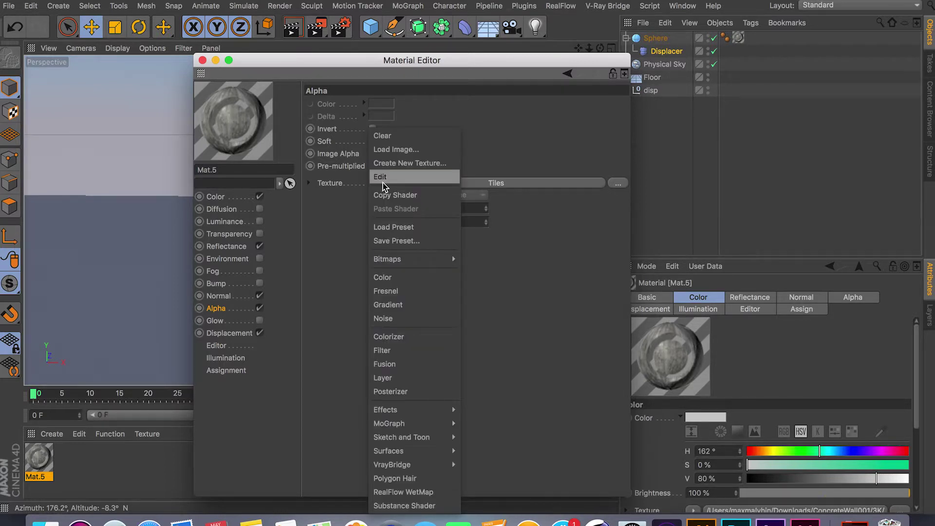
click(414, 318)
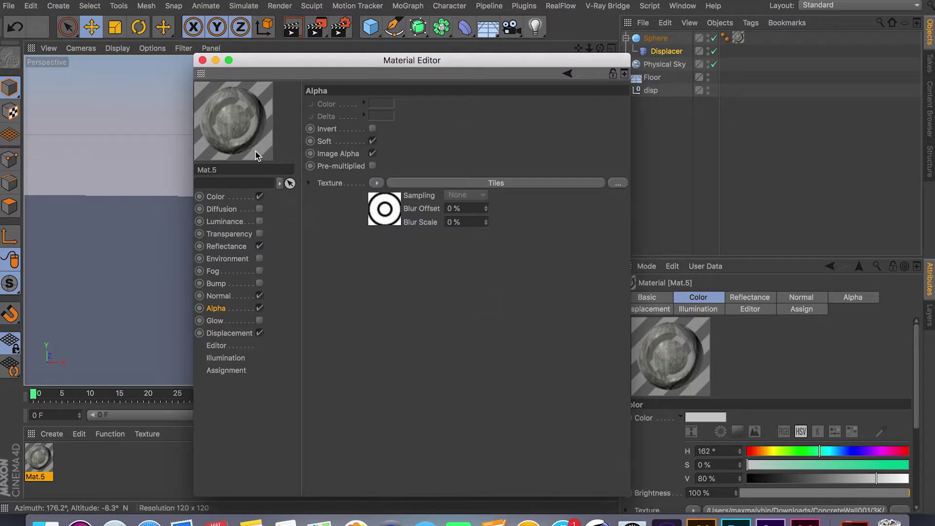
click(476, 183)
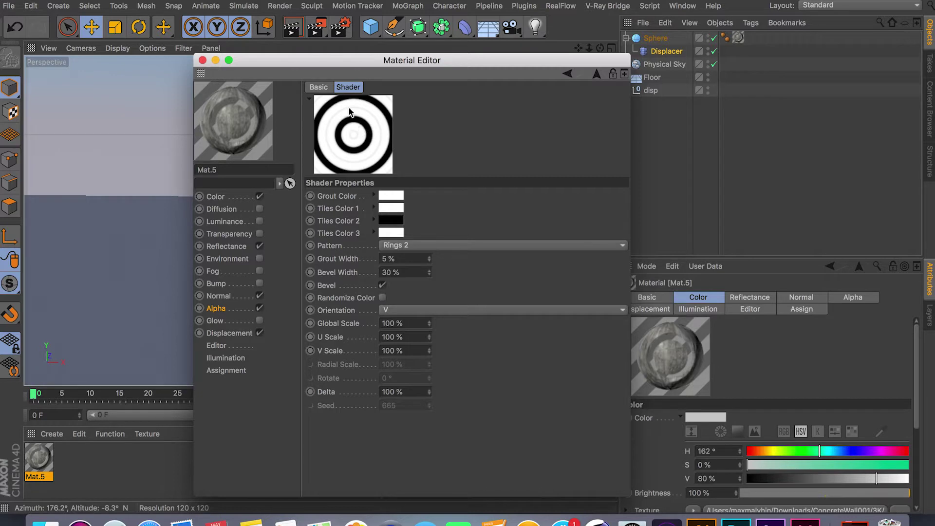
mouse_move(246, 116)
mouse_down()
mouse_move(244, 136)
mouse_move(244, 125)
mouse_up()
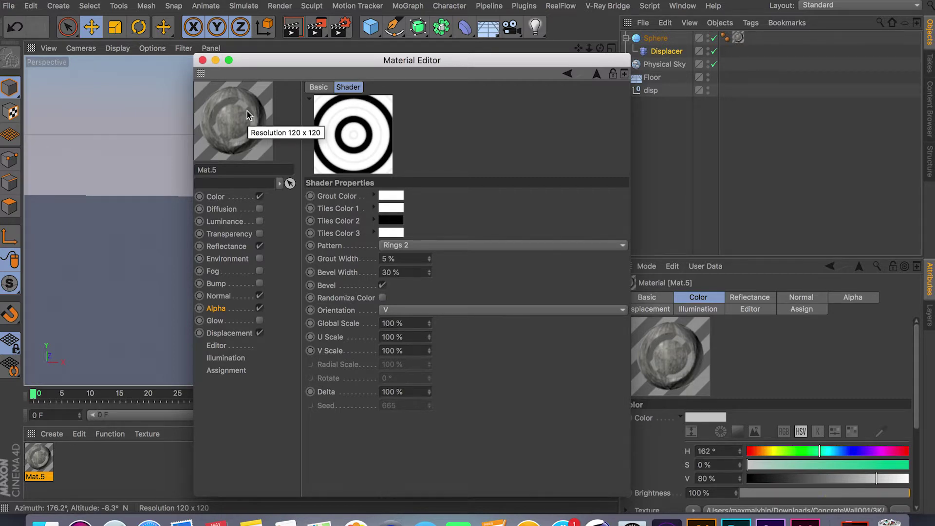
click(203, 60)
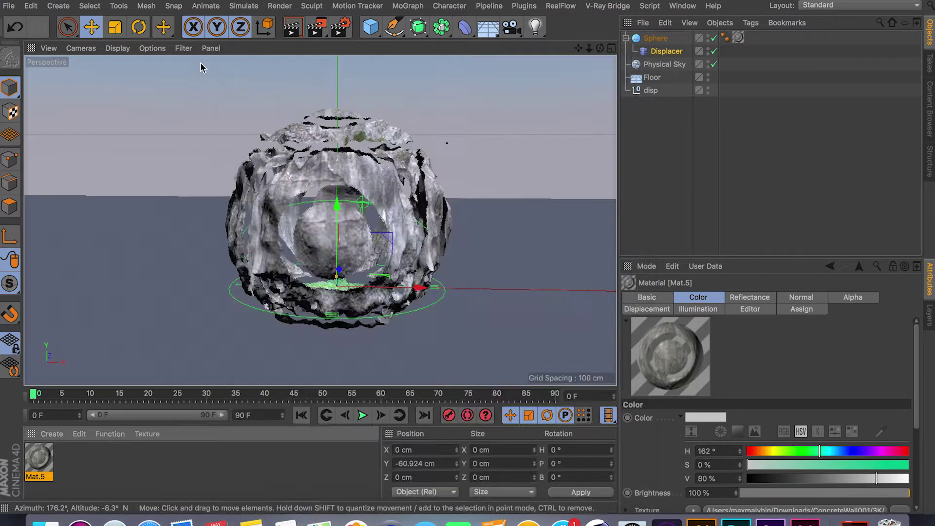
- Compare History renders 00:00:00 and 00:01:35 in the Picture Viewer, placed beside the viewport
click(683, 6)
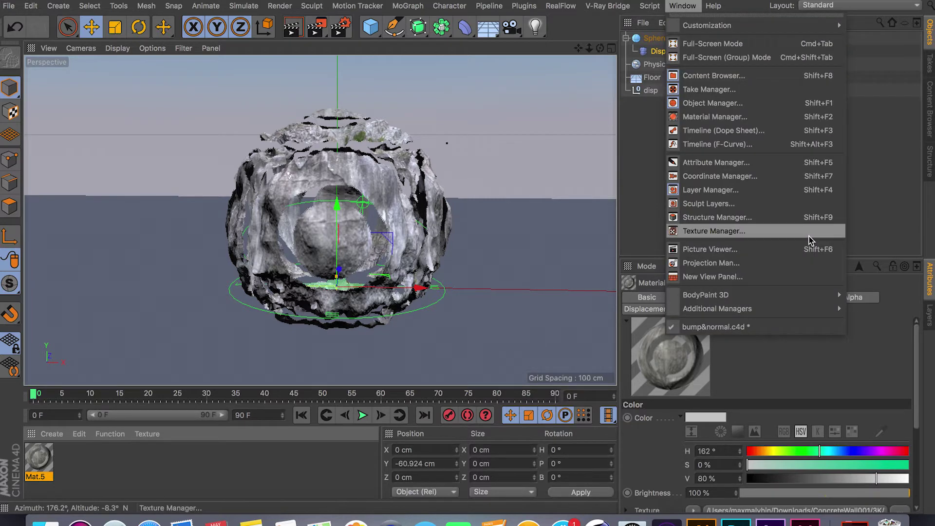
click(778, 251)
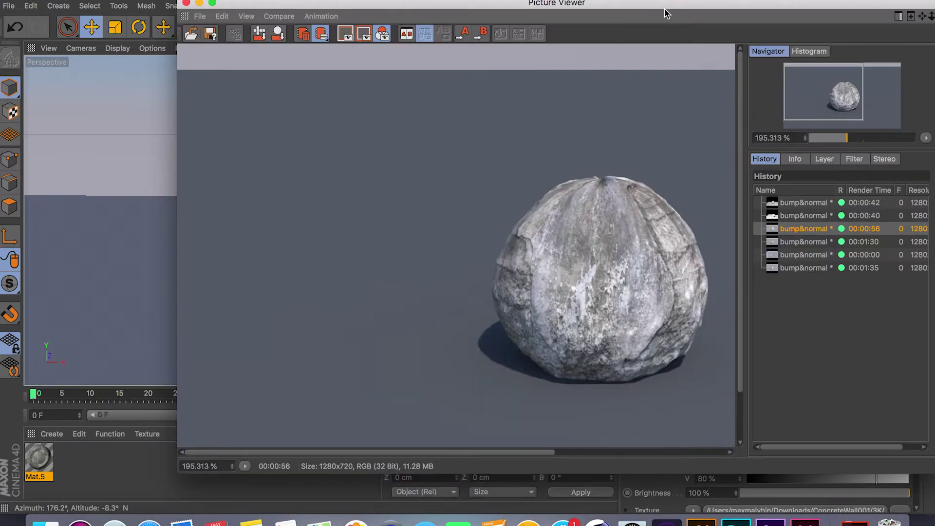
drag(677, 11, 503, 7)
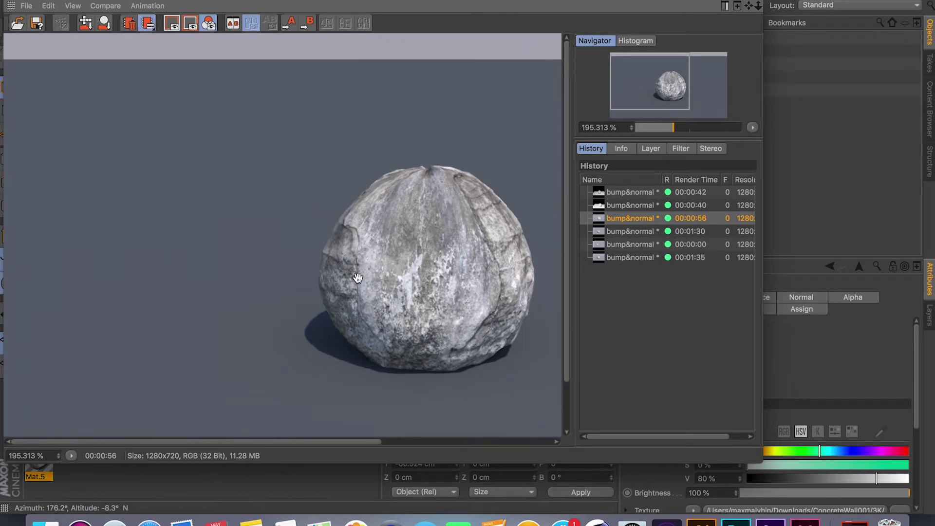
click(647, 248)
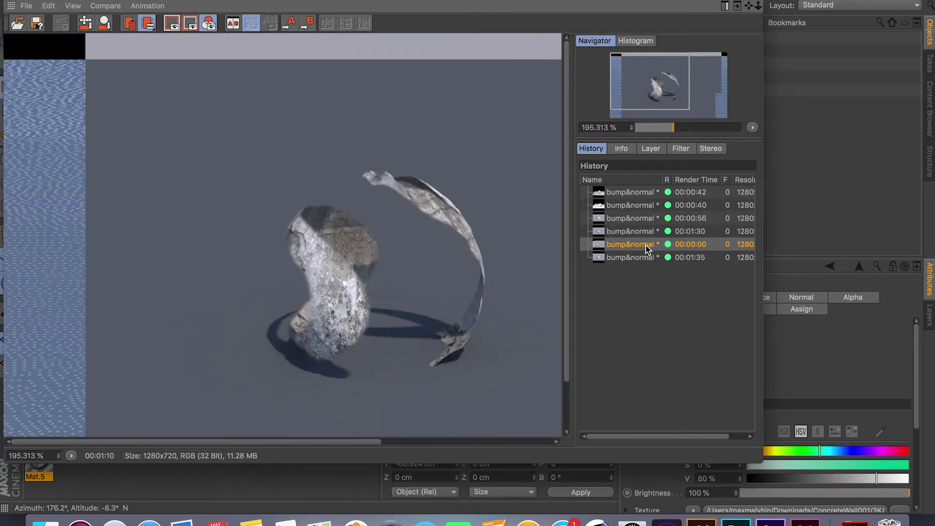
drag(370, 442, 393, 443)
click(639, 257)
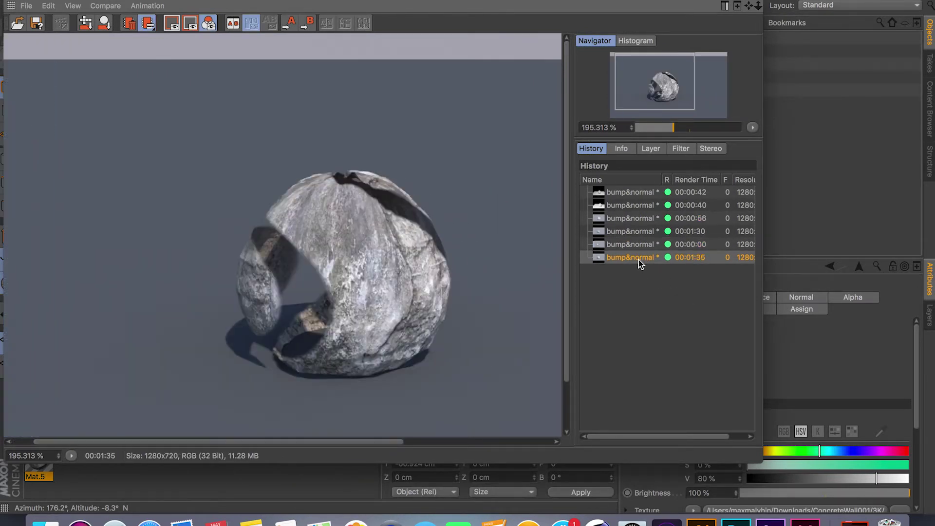
drag(316, 443, 345, 442)
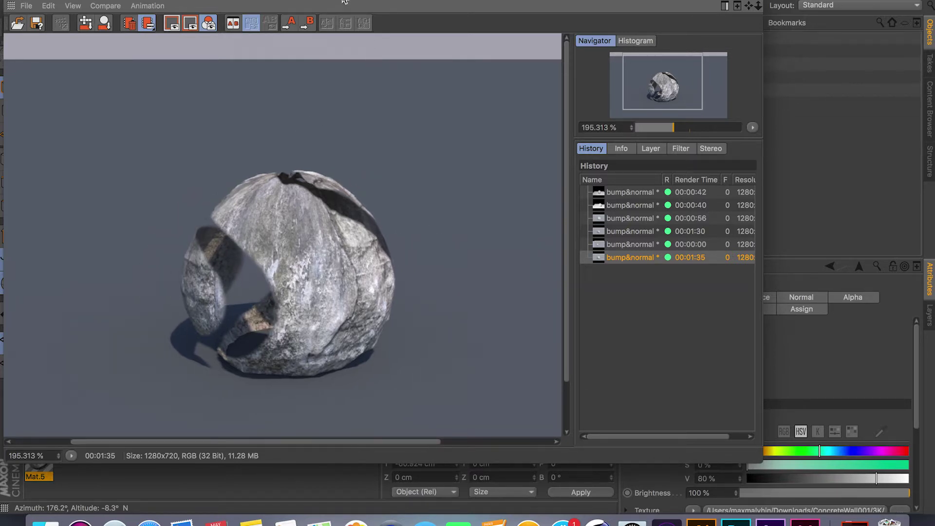
drag(345, 2, 693, 2)
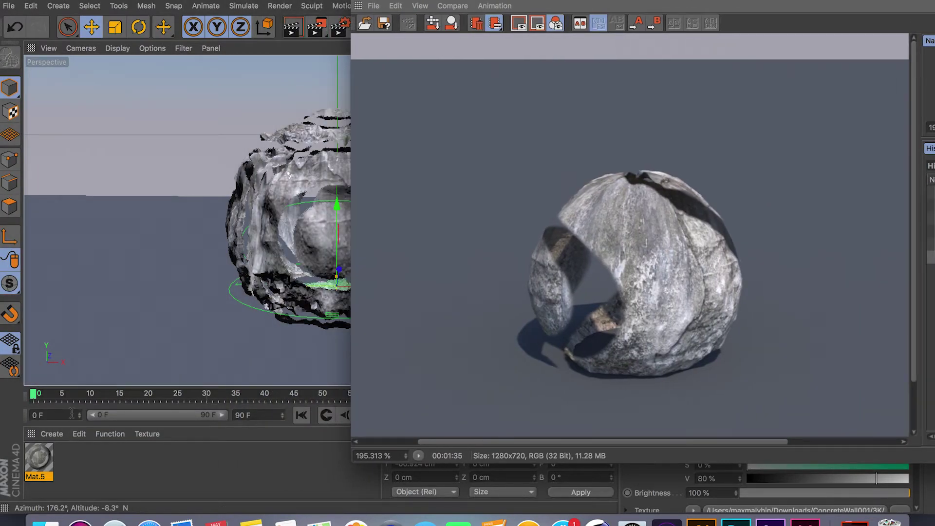
click(39, 460)
double_click(39, 461)
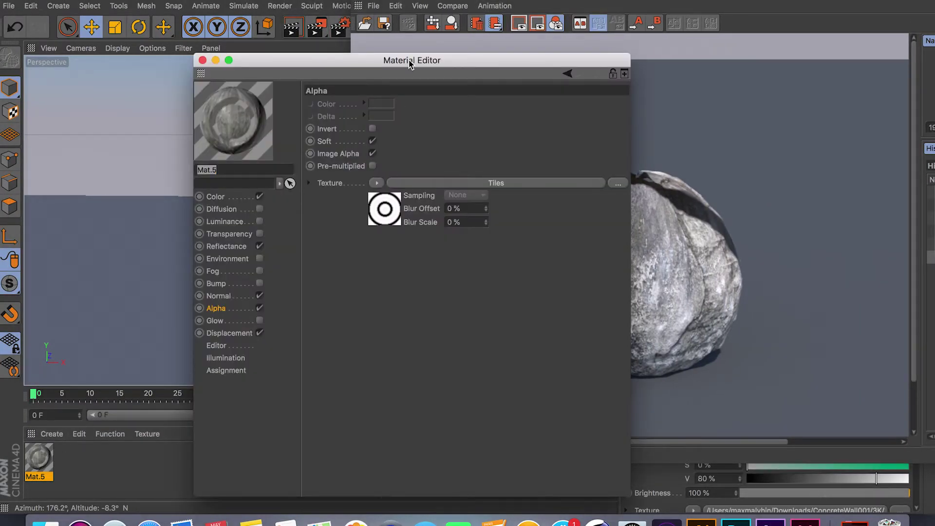
drag(398, 61, 205, 51)
drag(190, 21, 196, 17)
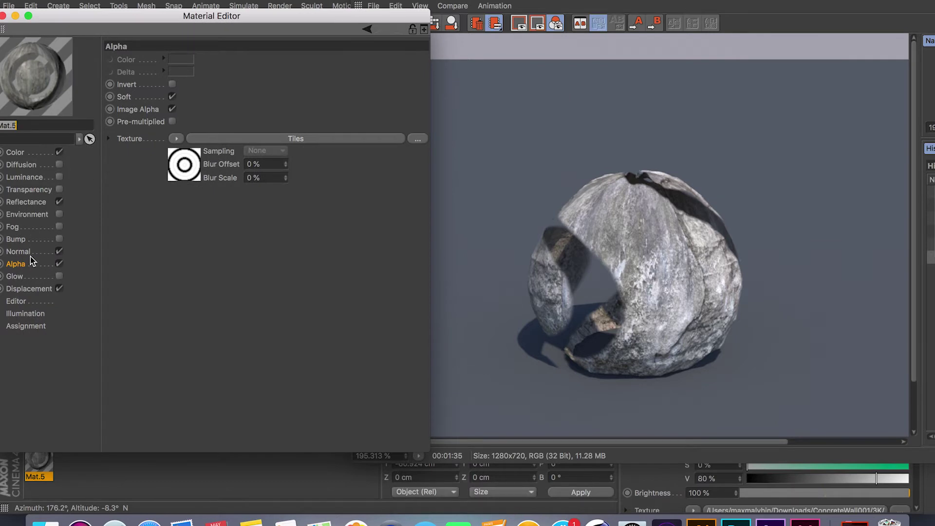
click(183, 174)
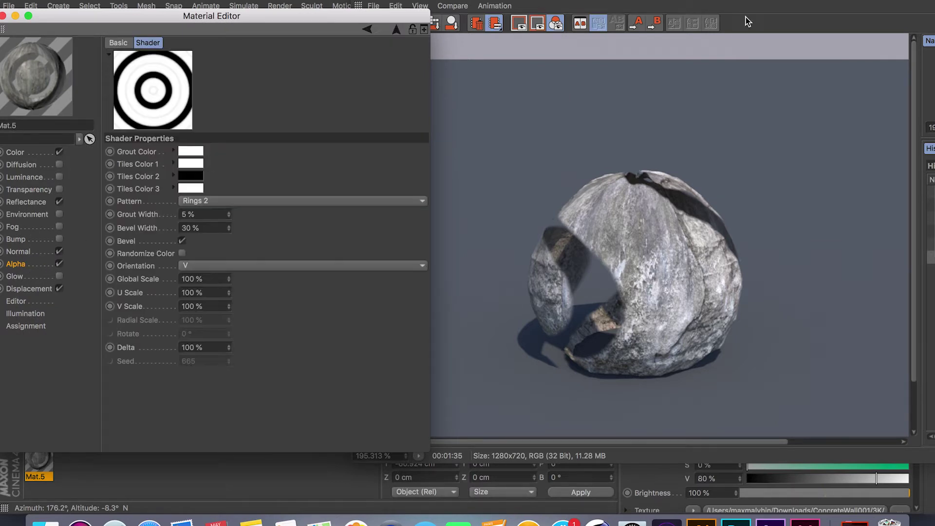
click(595, 52)
drag(602, 50, 649, 51)
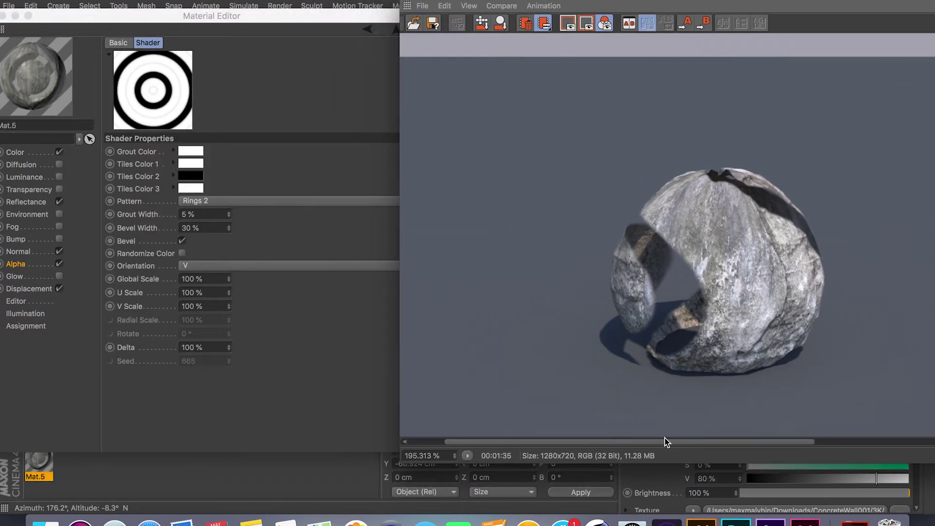
drag(659, 445, 697, 445)
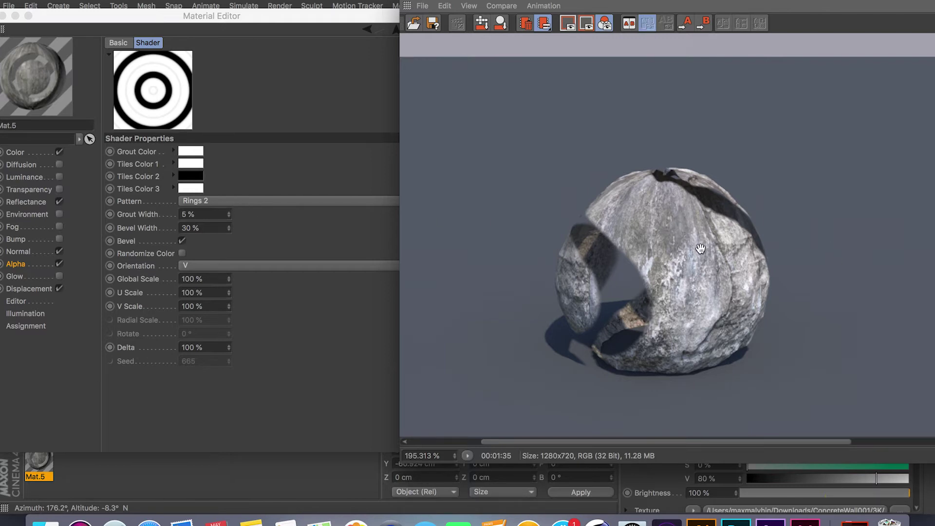
click(245, 24)
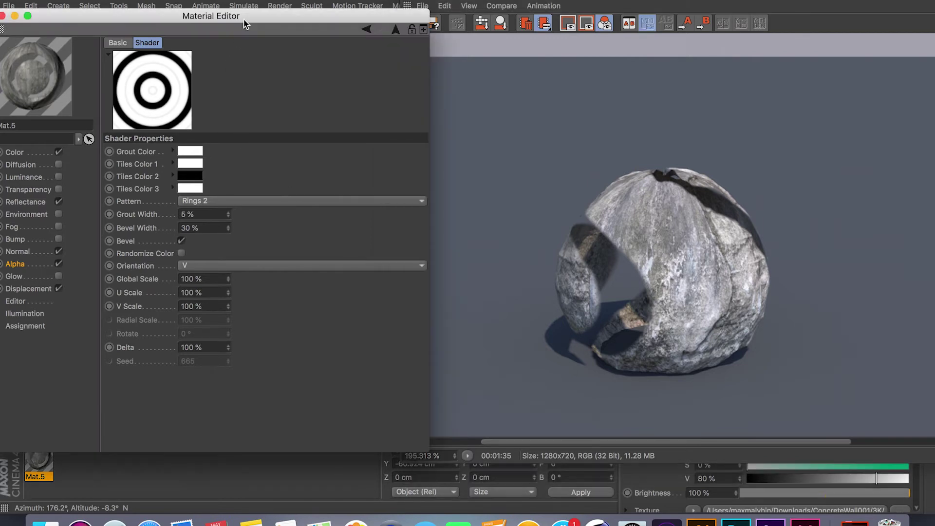
click(16, 268)
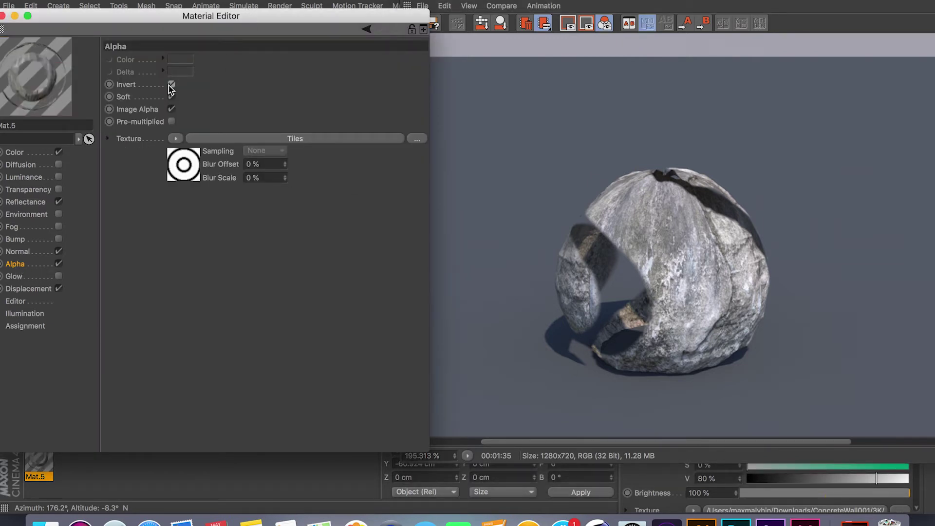
drag(214, 21, 362, 19)
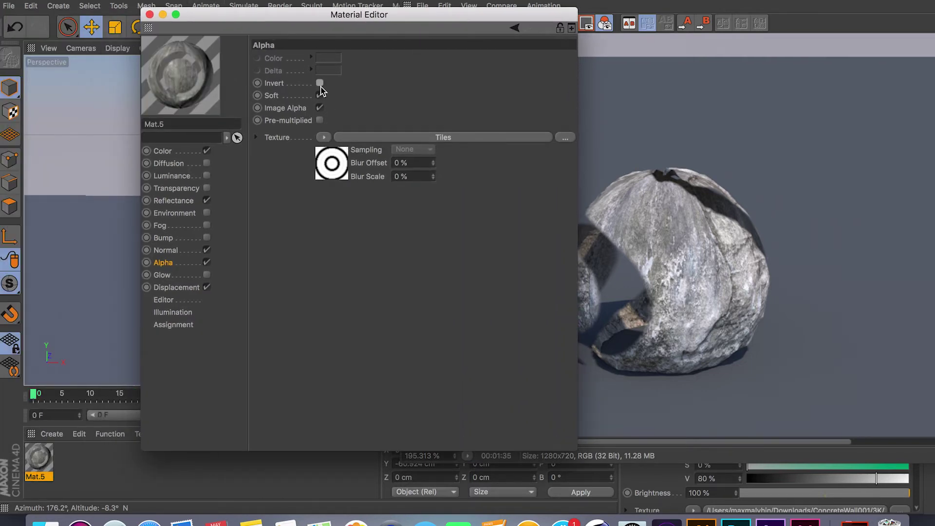
click(150, 14)
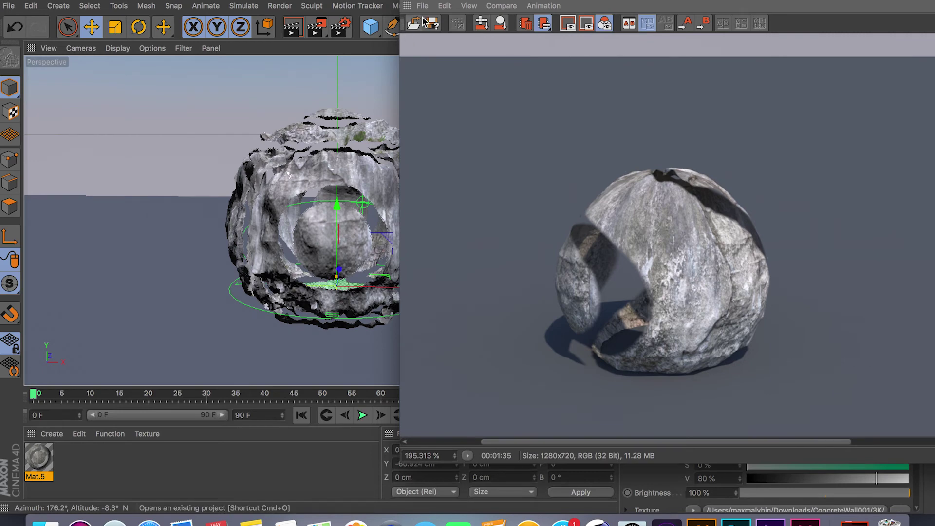
- Close the Picture Viewer and show Mat.5's Displacement channel with -10% strength and -4 cm height
drag(425, 0, 353, 3)
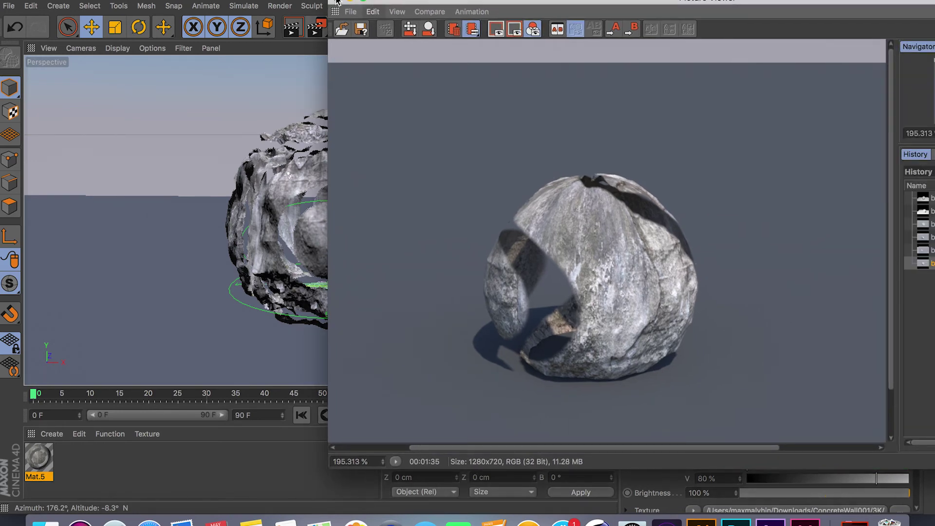
click(337, 2)
double_click(39, 458)
click(215, 320)
click(218, 308)
click(219, 296)
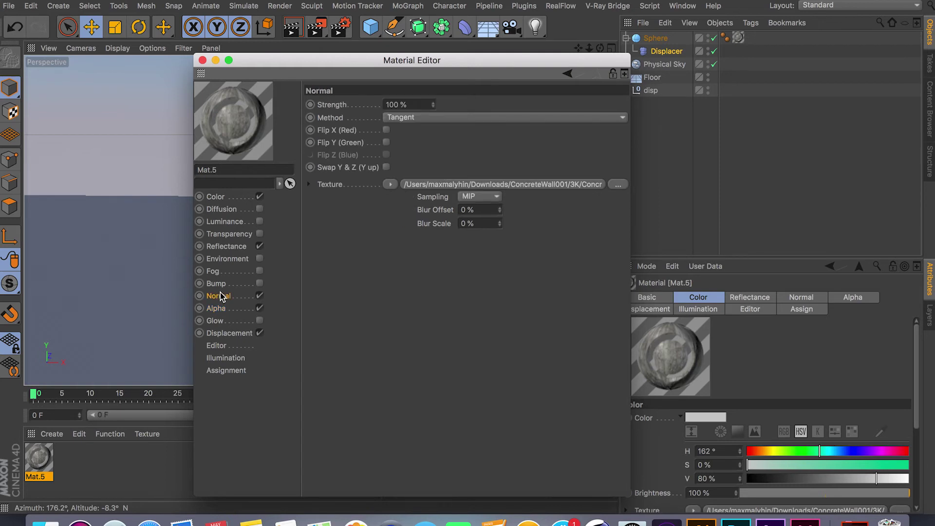
click(215, 195)
click(236, 333)
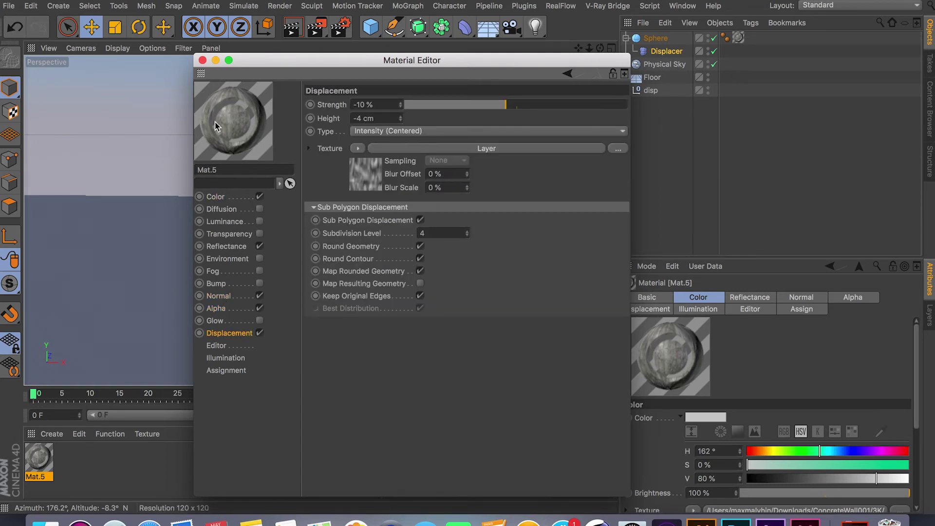
drag(322, 60, 285, 70)
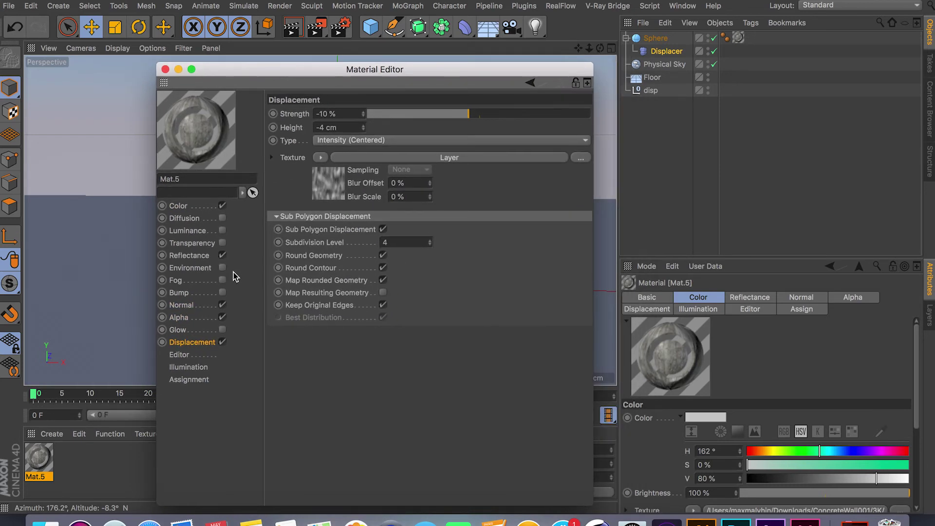